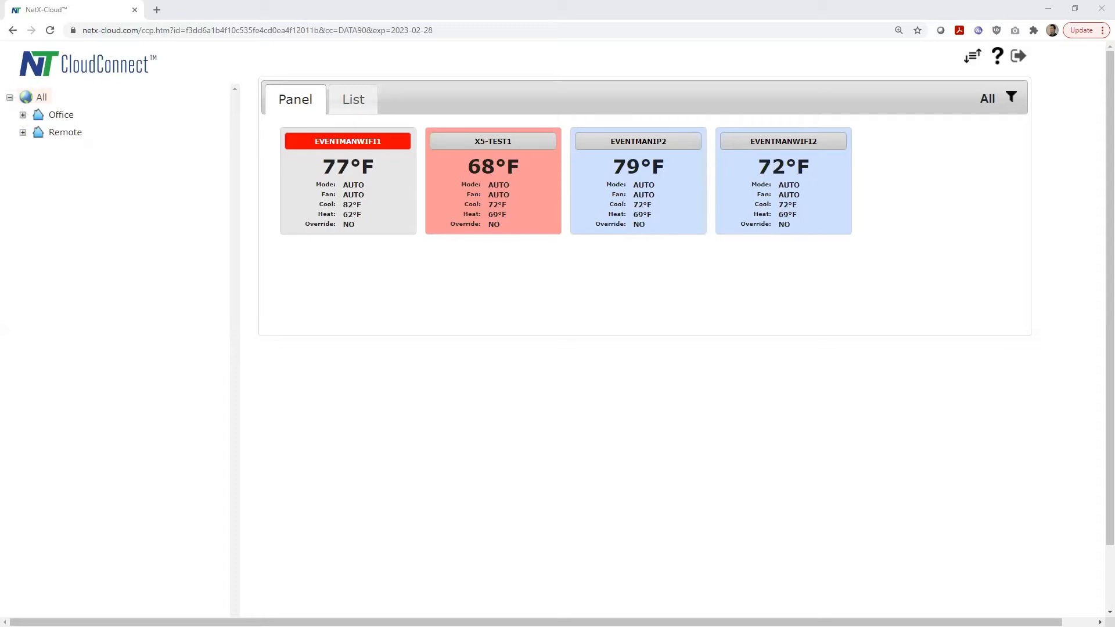
Open the HVAC Settings of the X5-TEST1 thermostat in the Remote group.
{"action": "left_click", "coordinate": [23, 132]}
{"action": "left_click", "coordinate": [35, 150]}
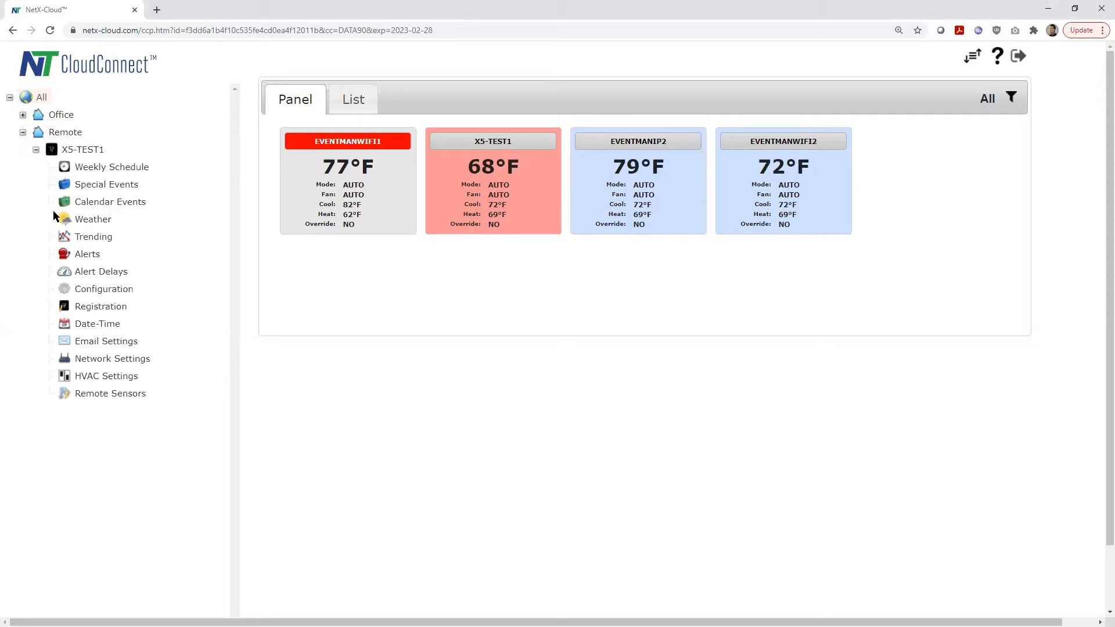
{"action": "left_click", "coordinate": [113, 377]}
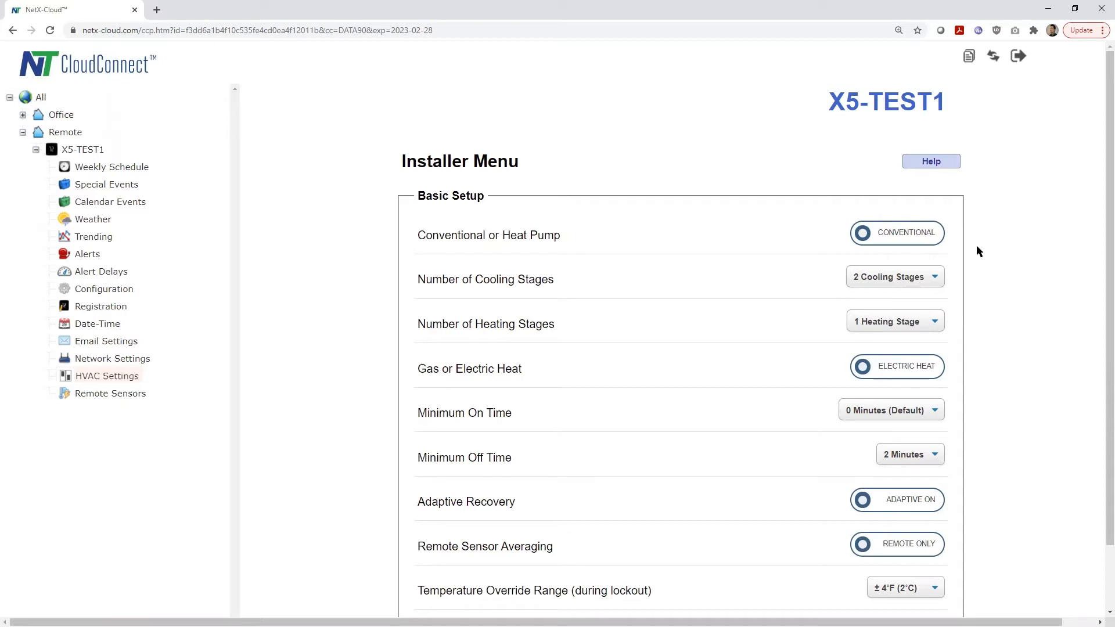
Try the Heat Pump system type and 1 Cooling Stage, restoring Conventional and 2 Cooling Stages.
{"action": "left_click", "coordinate": [916, 237]}
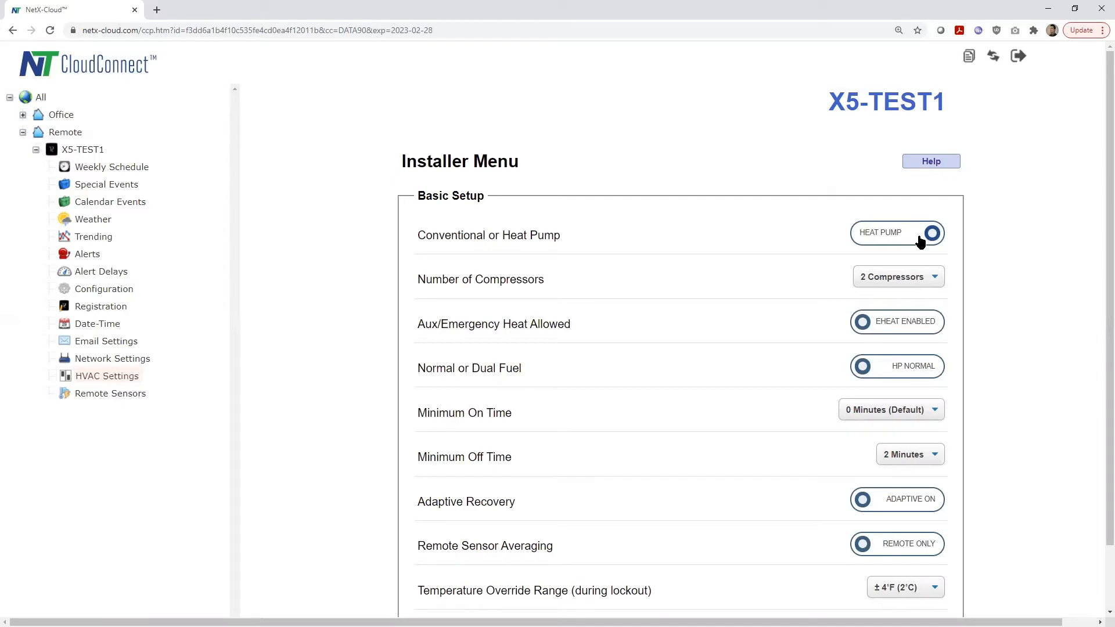
{"action": "left_click", "coordinate": [920, 240]}
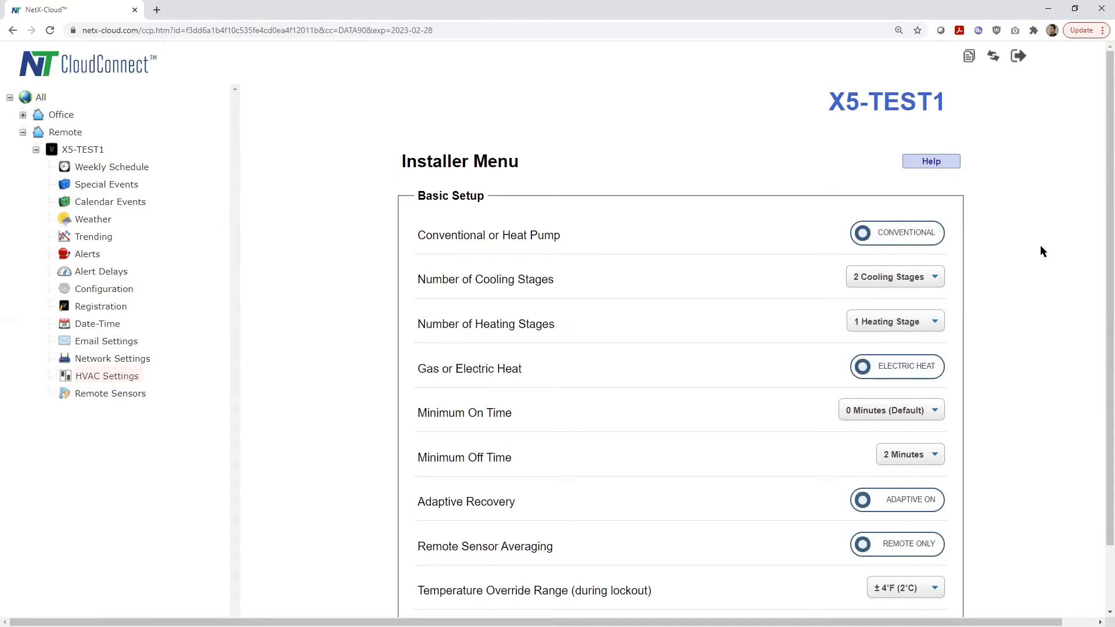
{"action": "scroll", "coordinate": [1039, 256], "scroll_direction": "down", "scroll_amount": 1}
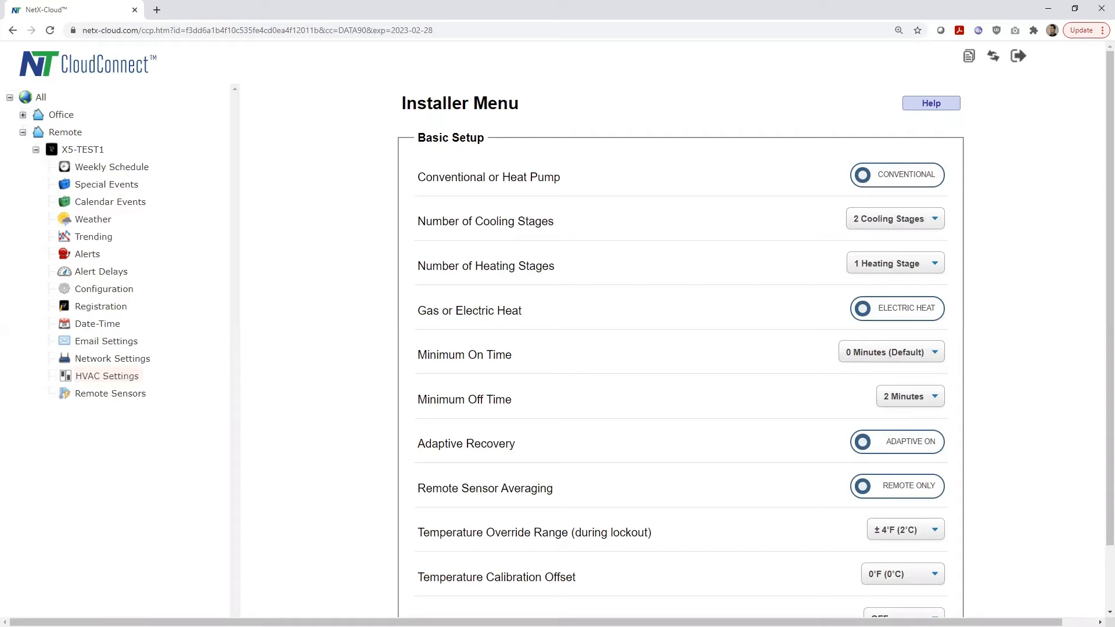
{"action": "left_click", "coordinate": [935, 224]}
{"action": "left_click", "coordinate": [926, 232]}
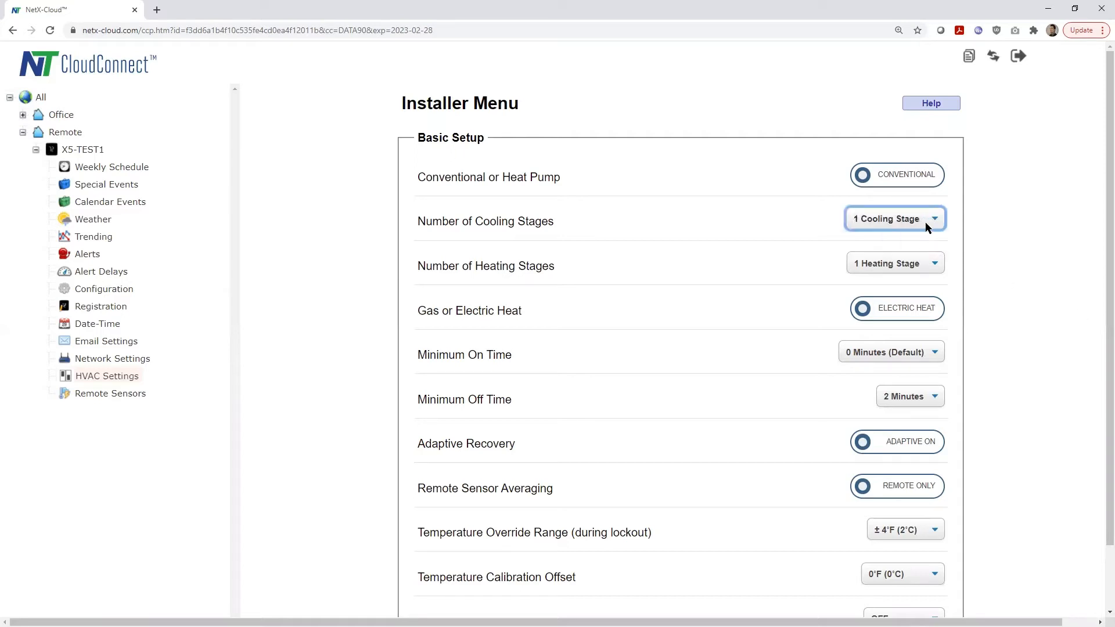
{"action": "left_click", "coordinate": [924, 221]}
{"action": "left_click", "coordinate": [928, 240]}
Set the Number of Heating Stages to 2 Heating Stages.
{"action": "left_click", "coordinate": [930, 263]}
{"action": "left_click", "coordinate": [925, 286]}
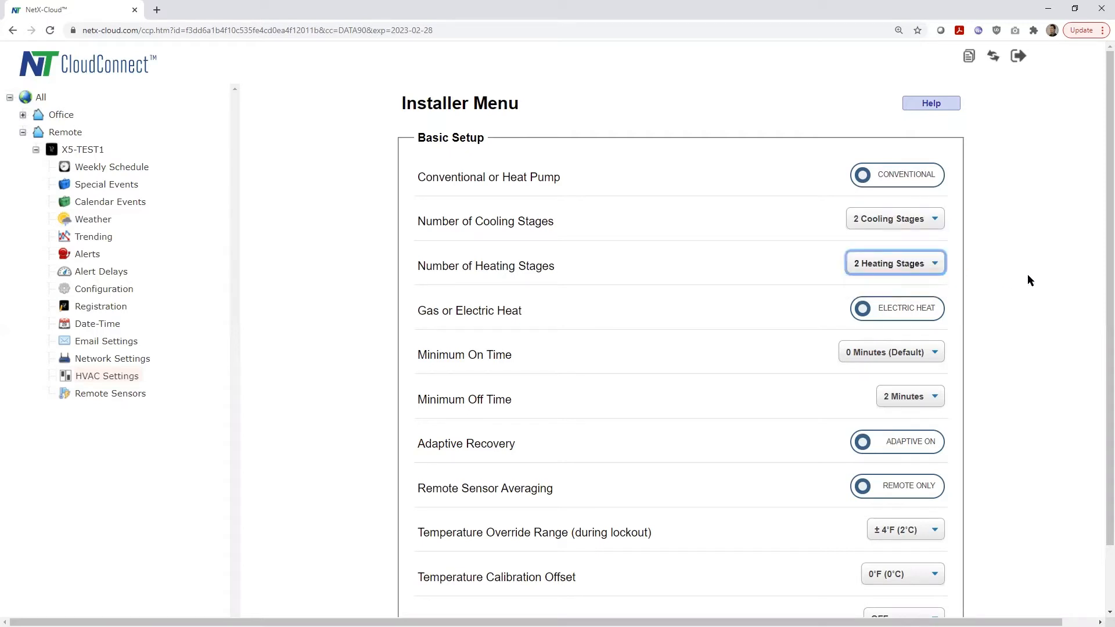
{"action": "left_click", "coordinate": [1027, 275]}
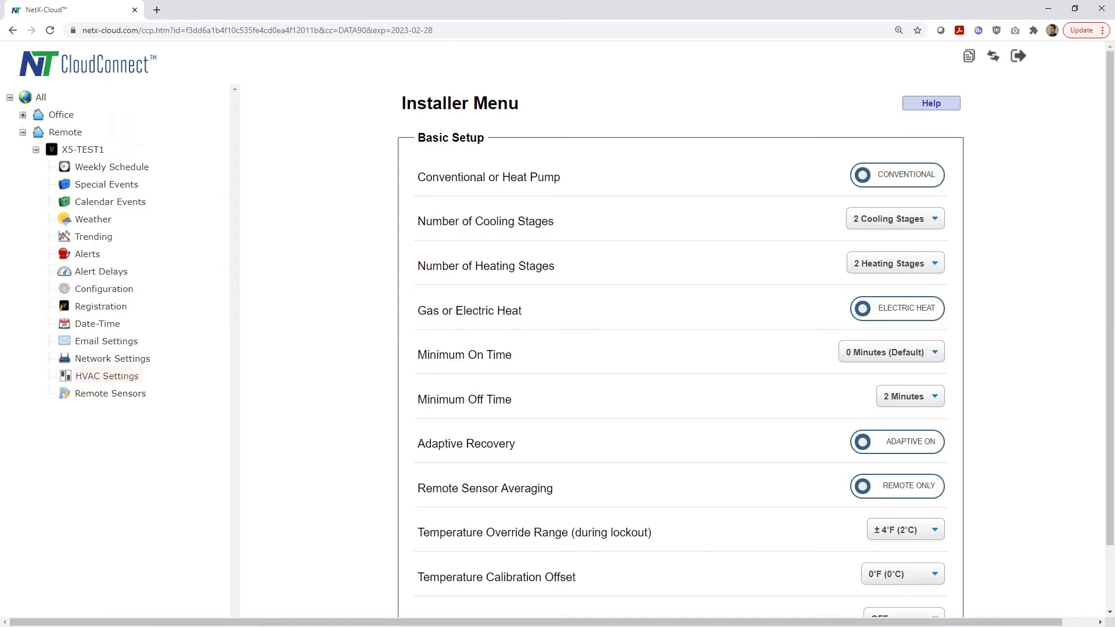
Toggle the Gas or Electric Heat option and back, and switch the system type to Heat Pump.
{"action": "left_click", "coordinate": [885, 310]}
{"action": "left_click", "coordinate": [905, 314]}
{"action": "left_click", "coordinate": [935, 178]}
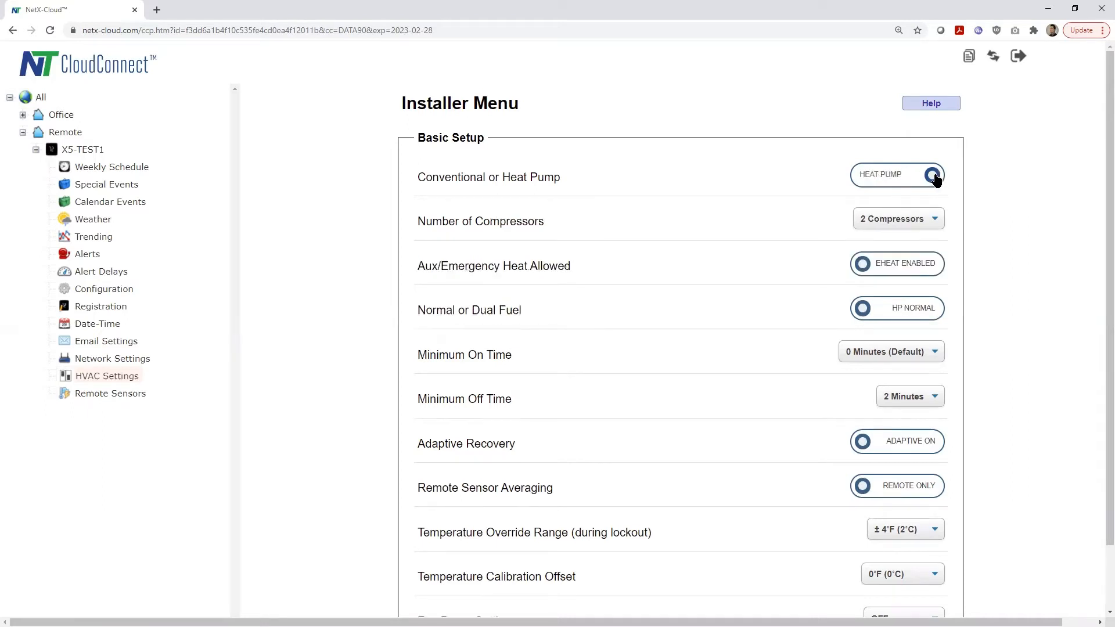
Try 1 Compressor for the Number of Compressors and restore 2 Compressors.
{"action": "left_click", "coordinate": [934, 220]}
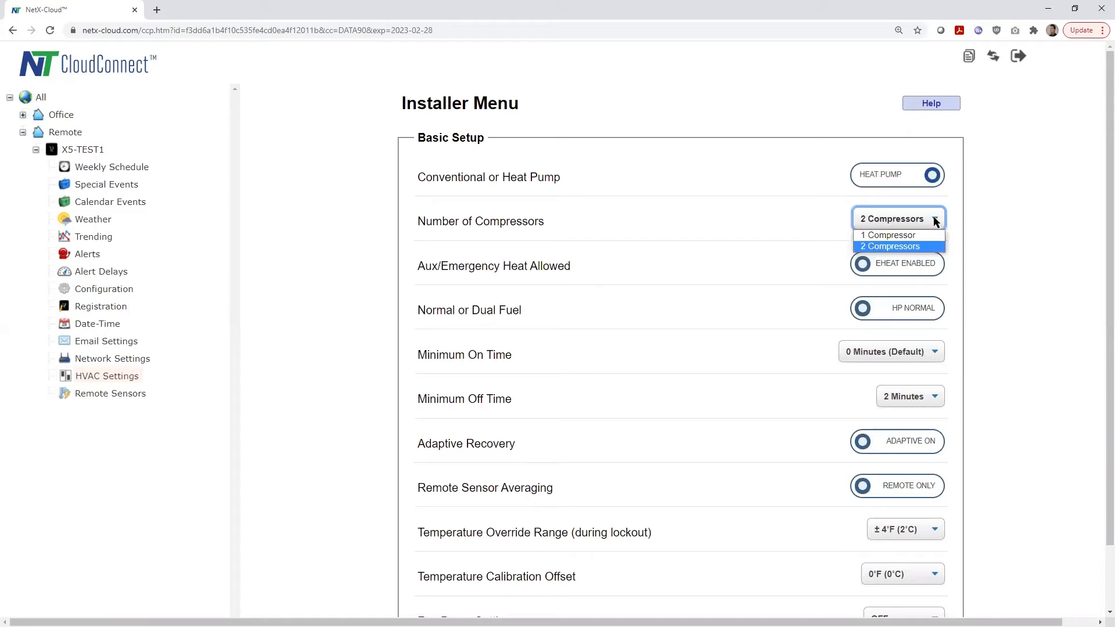
{"action": "left_click", "coordinate": [924, 235]}
{"action": "left_click", "coordinate": [934, 220]}
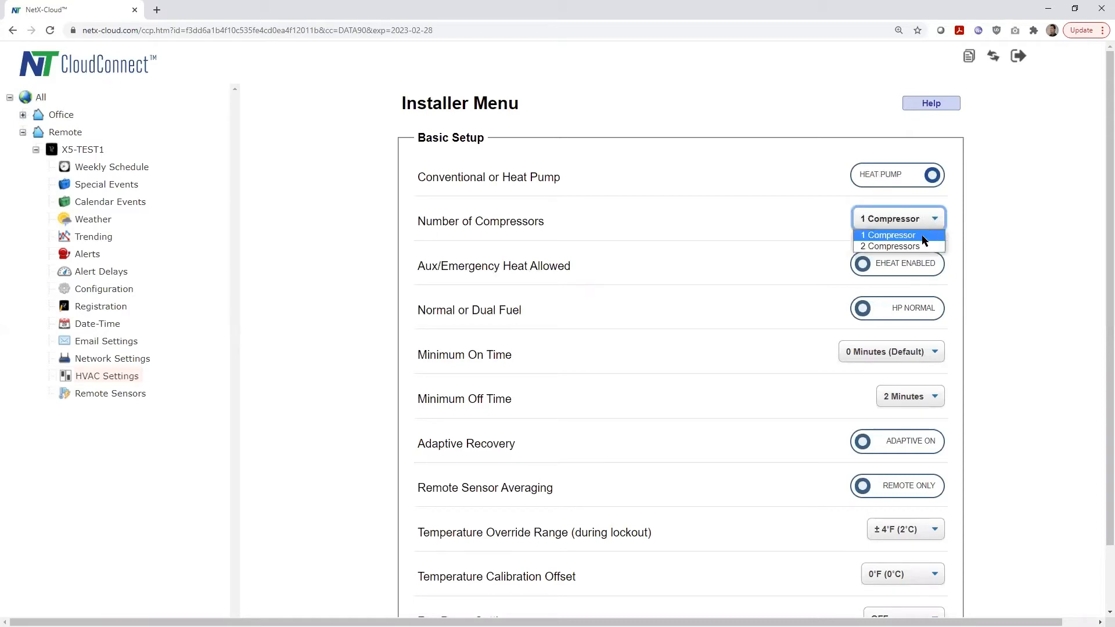
{"action": "left_click", "coordinate": [924, 247]}
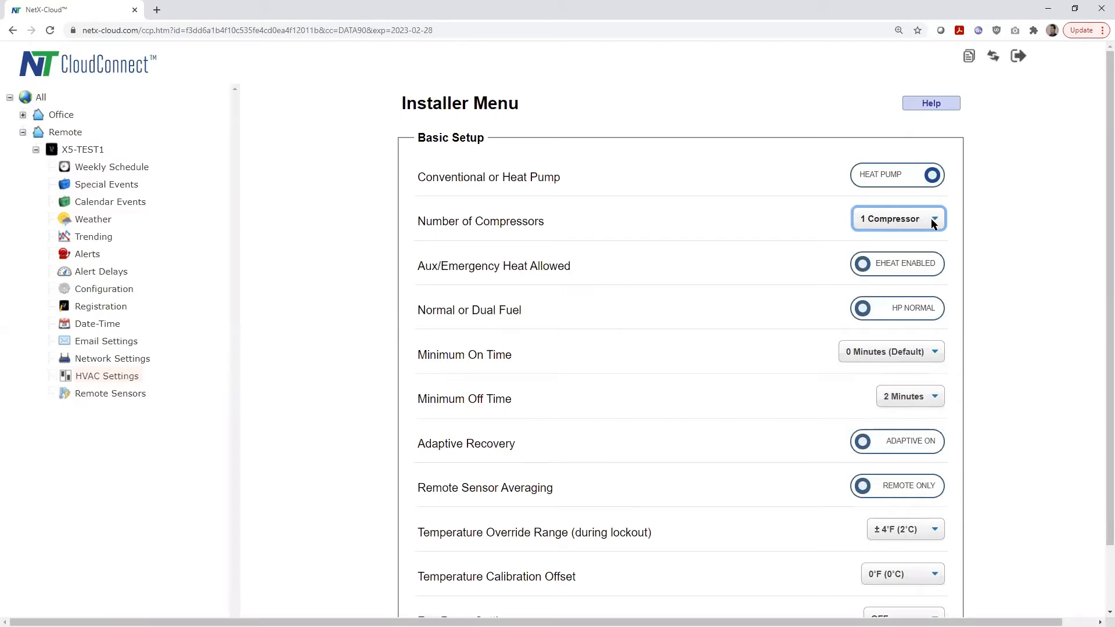
{"action": "left_click", "coordinate": [934, 221]}
{"action": "left_click", "coordinate": [925, 246]}
Toggle Aux/Emergency Heat Allowed and return it to EHEAT ENABLED, and set Normal or Dual Fuel to HP DUAL FUEL.
{"action": "left_click", "coordinate": [924, 264]}
{"action": "left_click", "coordinate": [924, 268]}
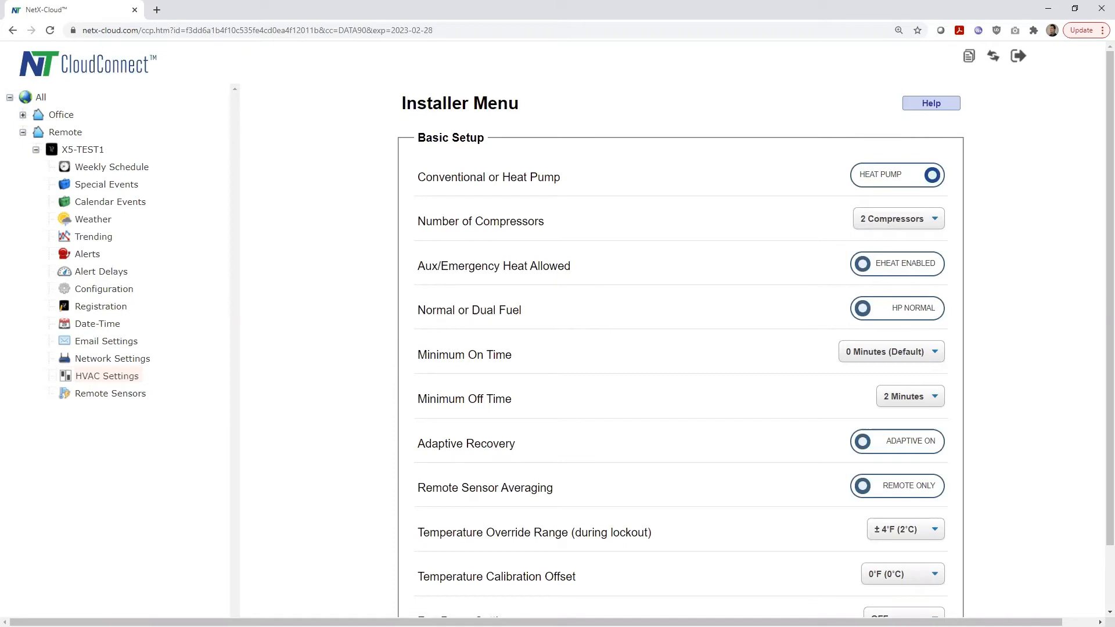
{"action": "left_click", "coordinate": [932, 310]}
{"action": "left_click", "coordinate": [923, 310]}
{"action": "left_click", "coordinate": [922, 312]}
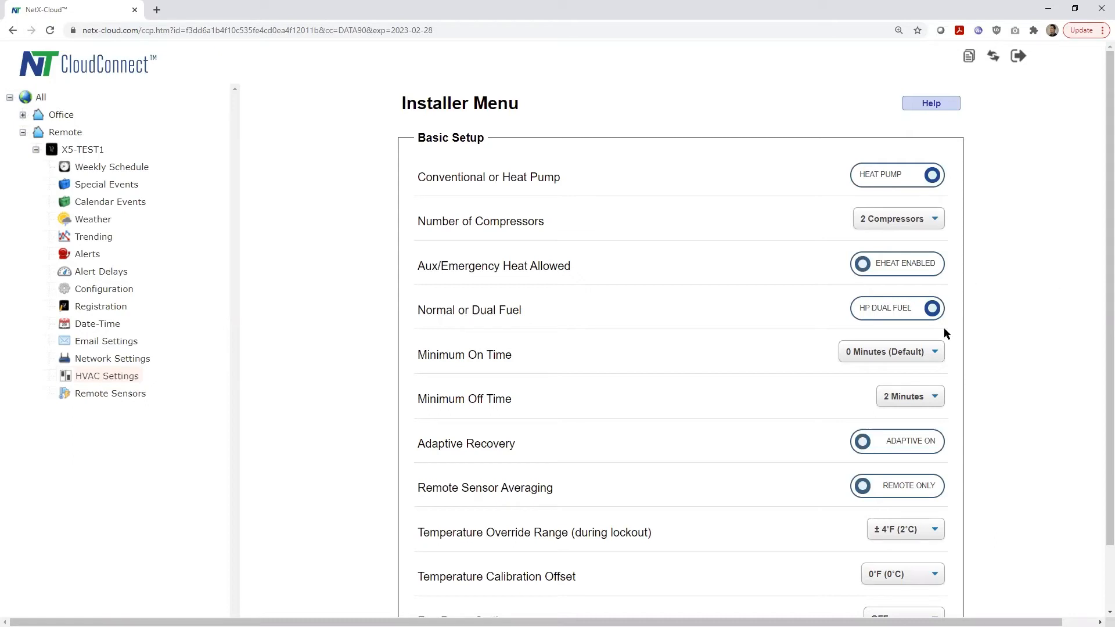
Try Minimum On Times of 3 and 5 Minutes, restore 0 Minutes (Default), and keep Minimum Off Time at 2 Minutes.
{"action": "left_click", "coordinate": [933, 348]}
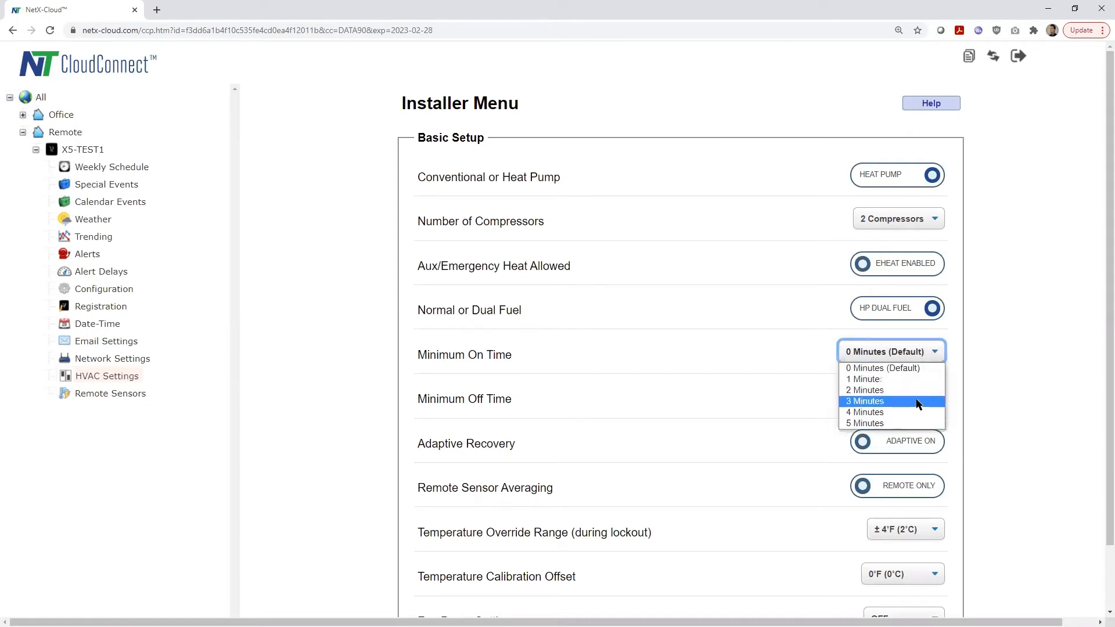
{"action": "left_click", "coordinate": [917, 403]}
{"action": "left_click", "coordinate": [932, 355]}
{"action": "left_click", "coordinate": [912, 423]}
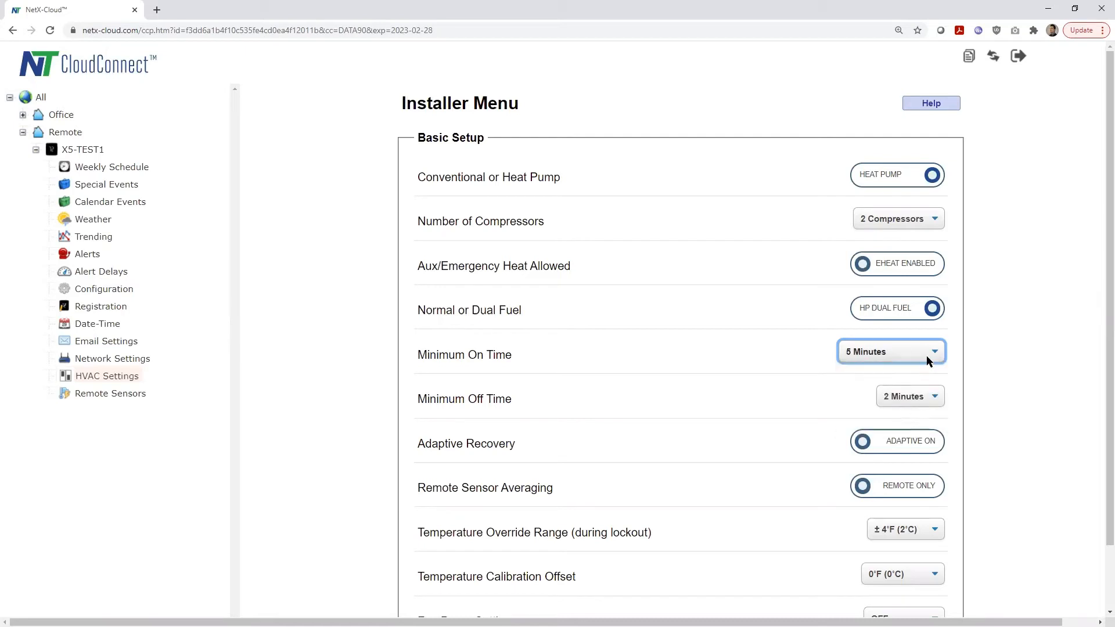
{"action": "left_click", "coordinate": [928, 361]}
{"action": "left_click", "coordinate": [926, 367]}
{"action": "left_click", "coordinate": [929, 390]}
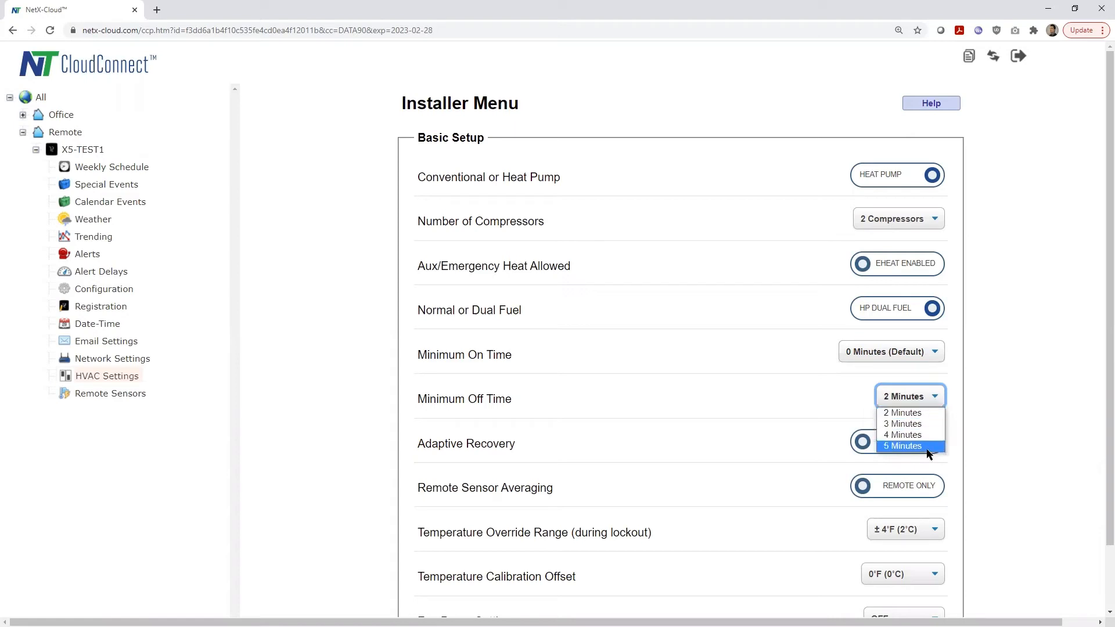
{"action": "left_click", "coordinate": [906, 413]}
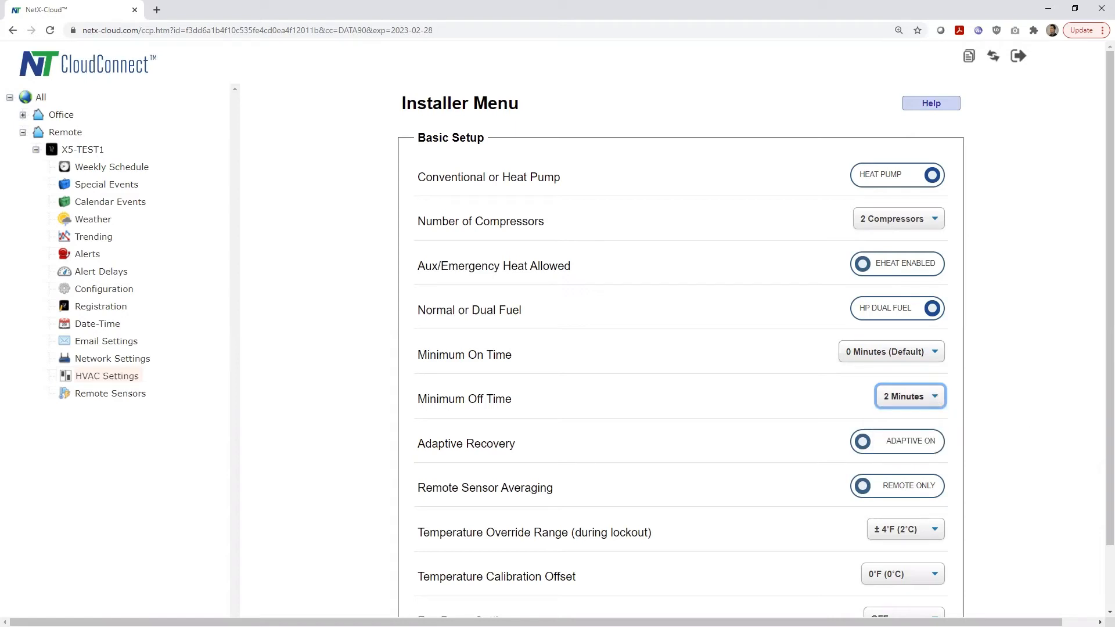
Toggle Adaptive Recovery off and on again, and switch Remote Sensor Averaging away from REMOTE ONLY and back.
{"action": "scroll", "coordinate": [999, 402], "scroll_direction": "down", "scroll_amount": 2}
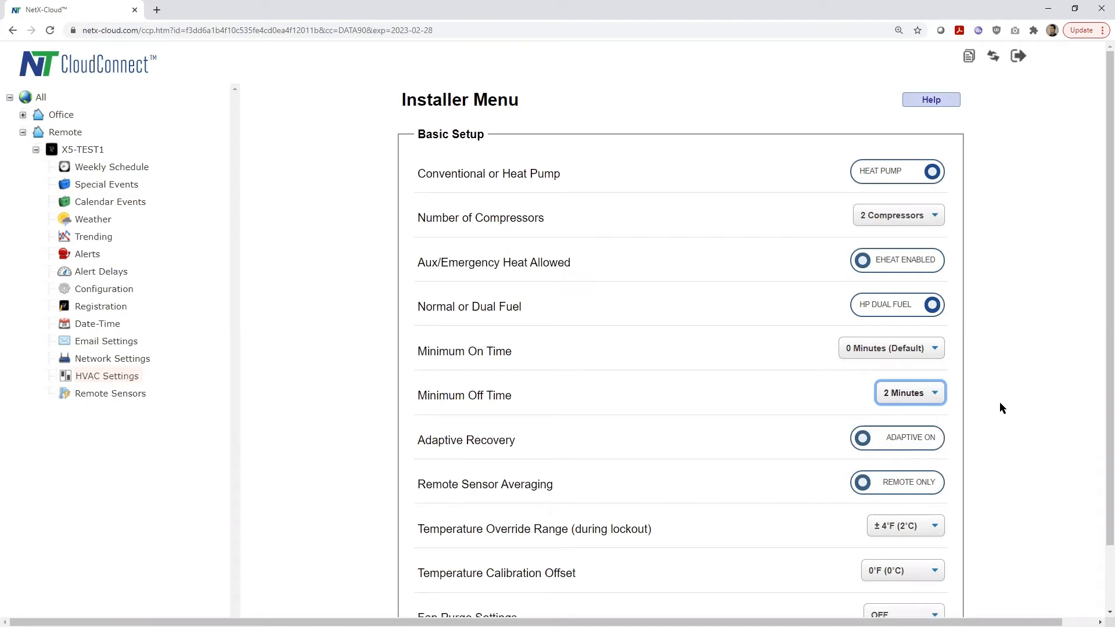
{"action": "scroll", "coordinate": [998, 402], "scroll_direction": "down", "scroll_amount": 3}
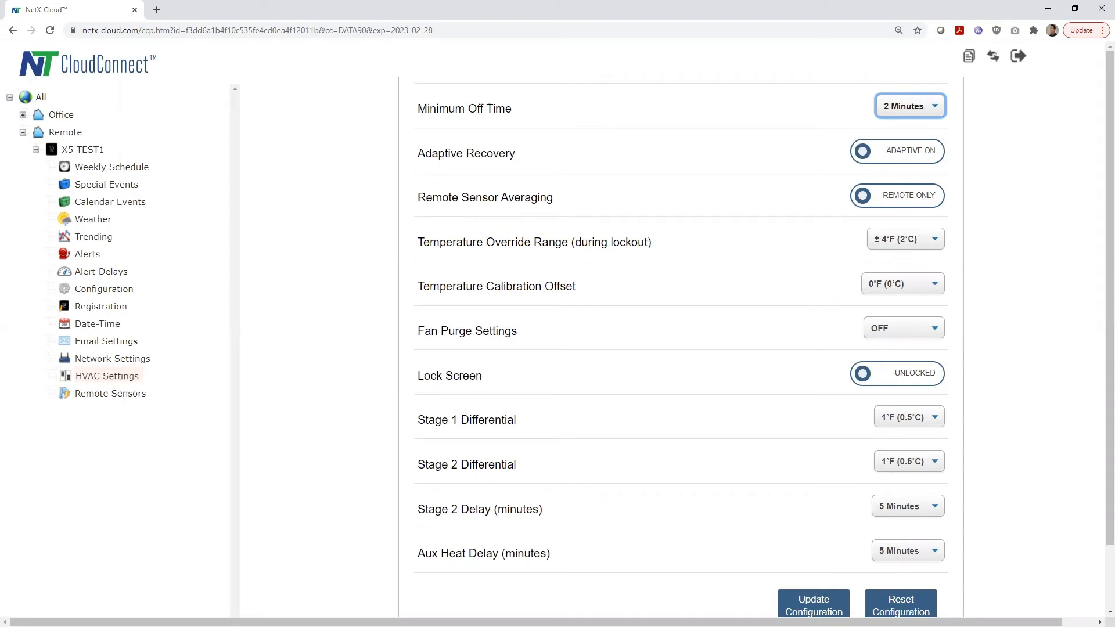
{"action": "left_click", "coordinate": [909, 158]}
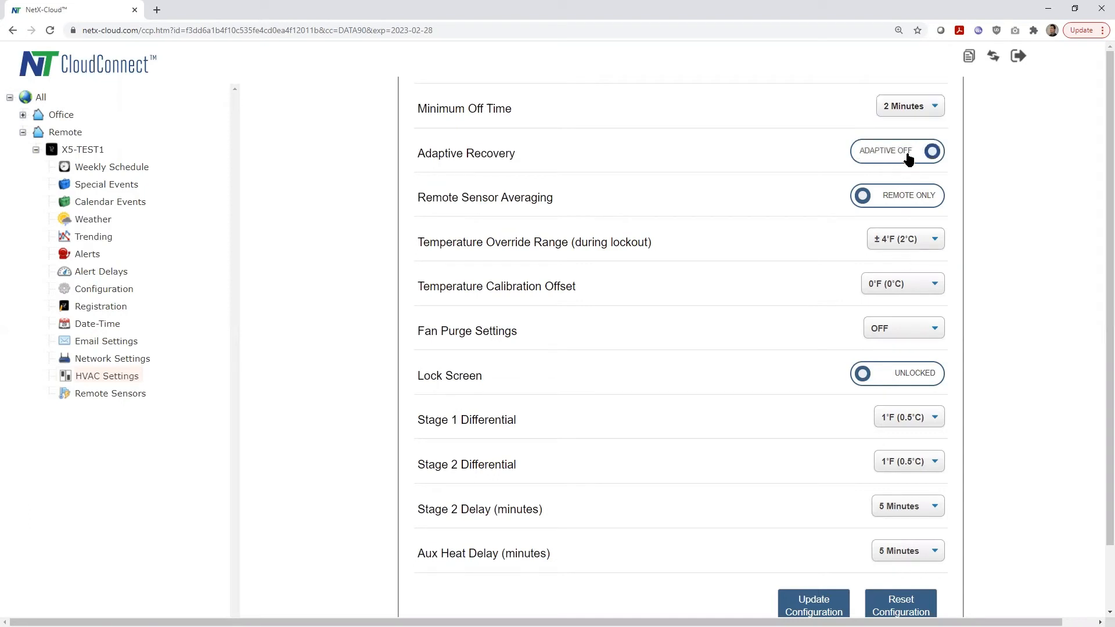
{"action": "left_click", "coordinate": [909, 159]}
{"action": "left_click", "coordinate": [877, 206]}
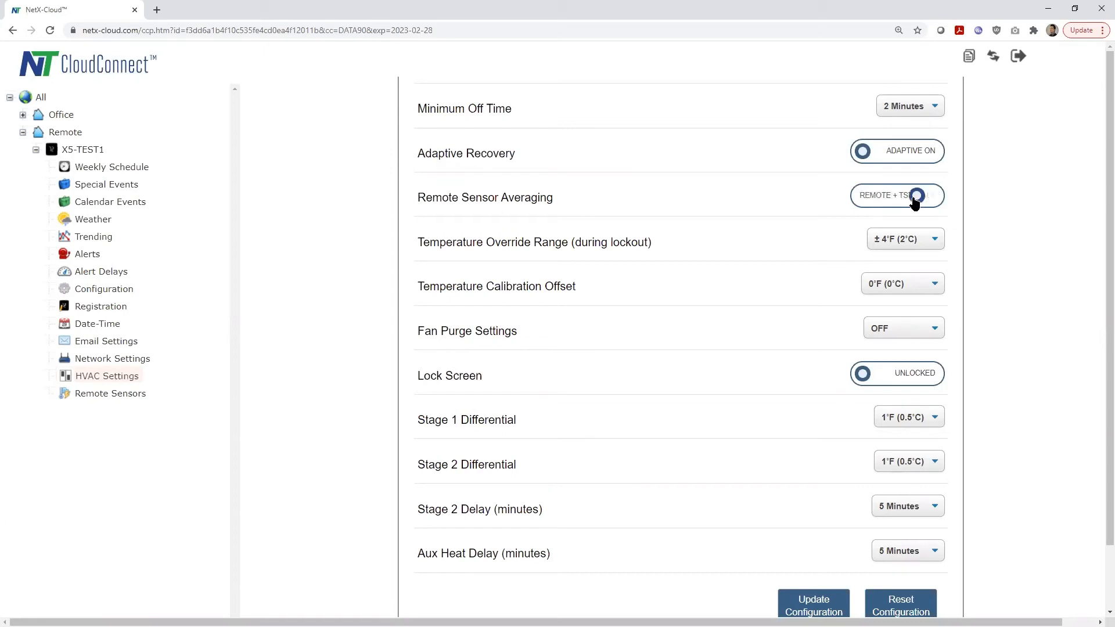
{"action": "left_click", "coordinate": [915, 202]}
Try the Temperature Override Range at ± 2°F and ± 8°F, and set it to ± 5°F (2.5°C).
{"action": "left_click", "coordinate": [915, 239]}
{"action": "left_click", "coordinate": [914, 255]}
{"action": "left_click", "coordinate": [915, 240]}
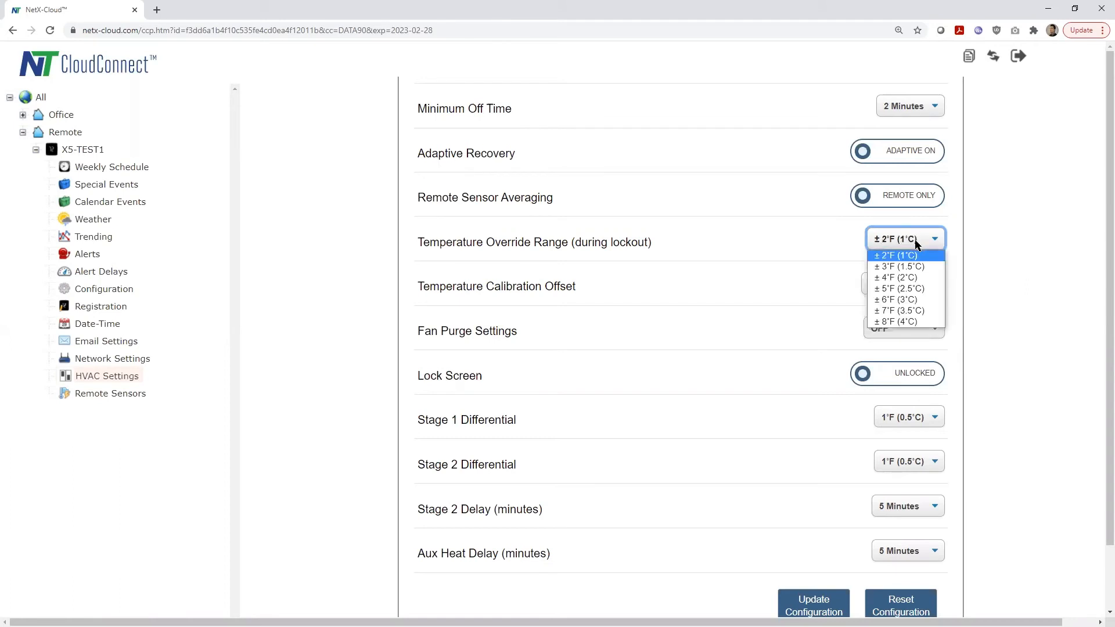
{"action": "left_click", "coordinate": [916, 321]}
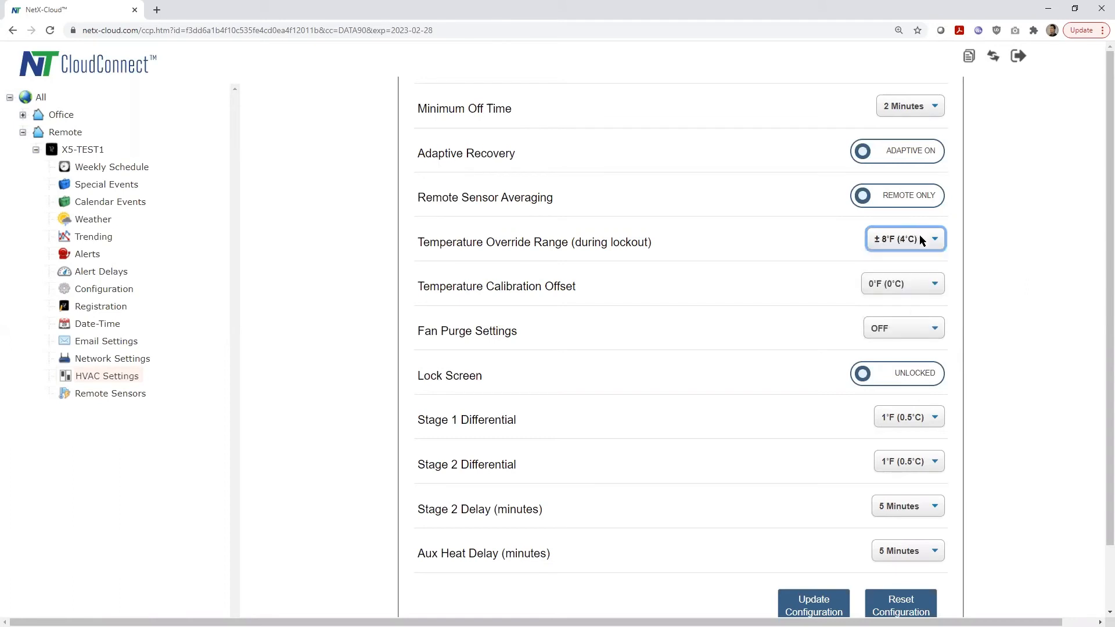
{"action": "left_click", "coordinate": [919, 236]}
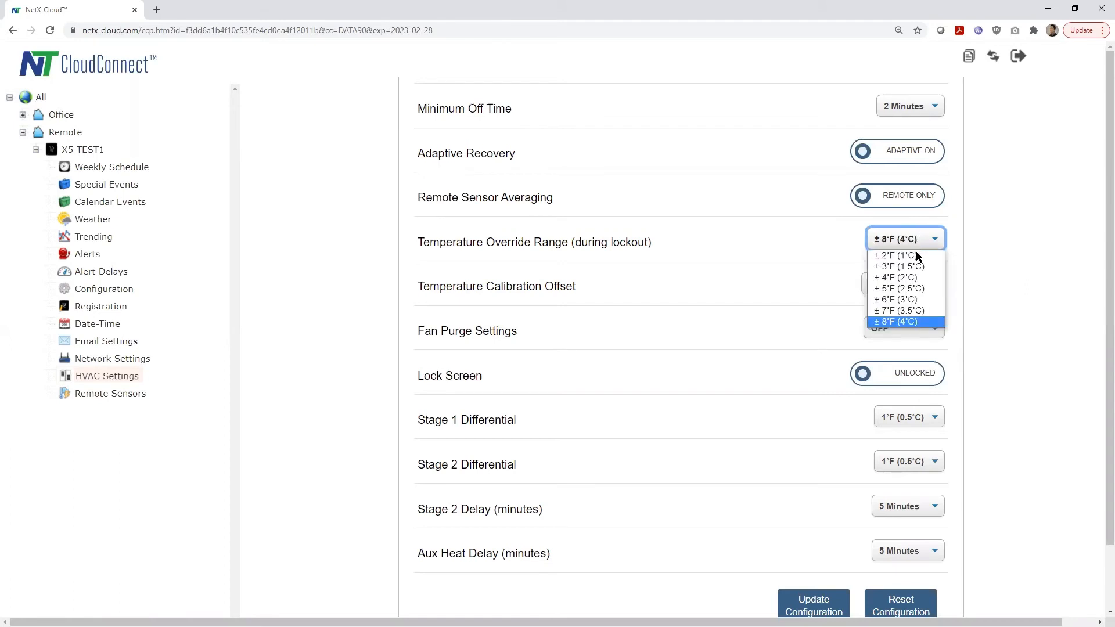
{"action": "left_click", "coordinate": [920, 290]}
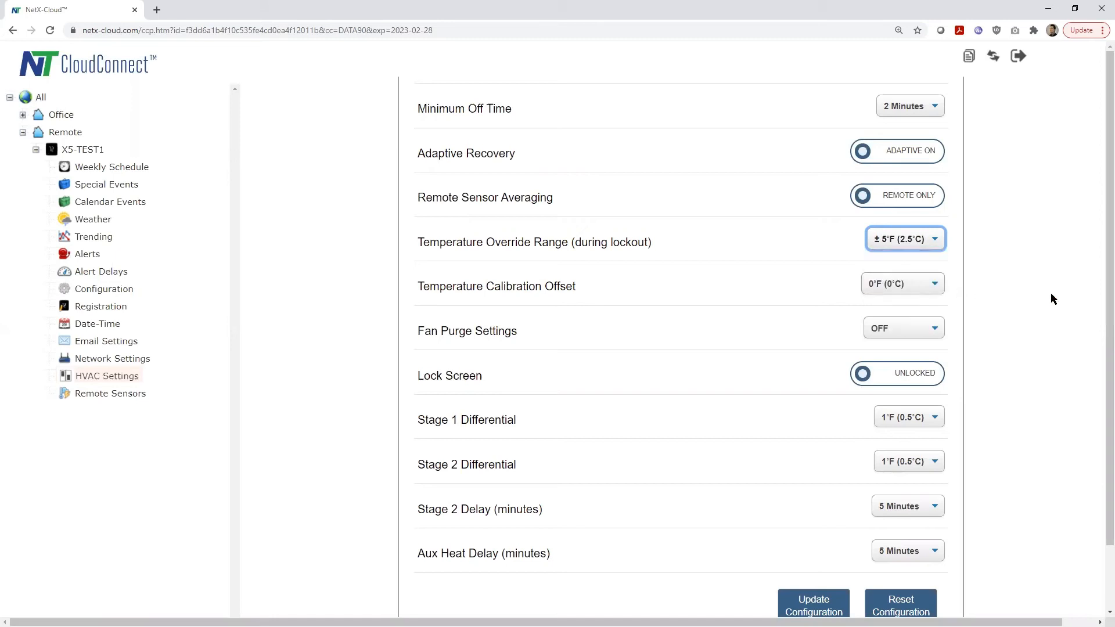
Look through the available Temperature Calibration Offset values and keep 0°F (0°C).
{"action": "left_click", "coordinate": [933, 279]}
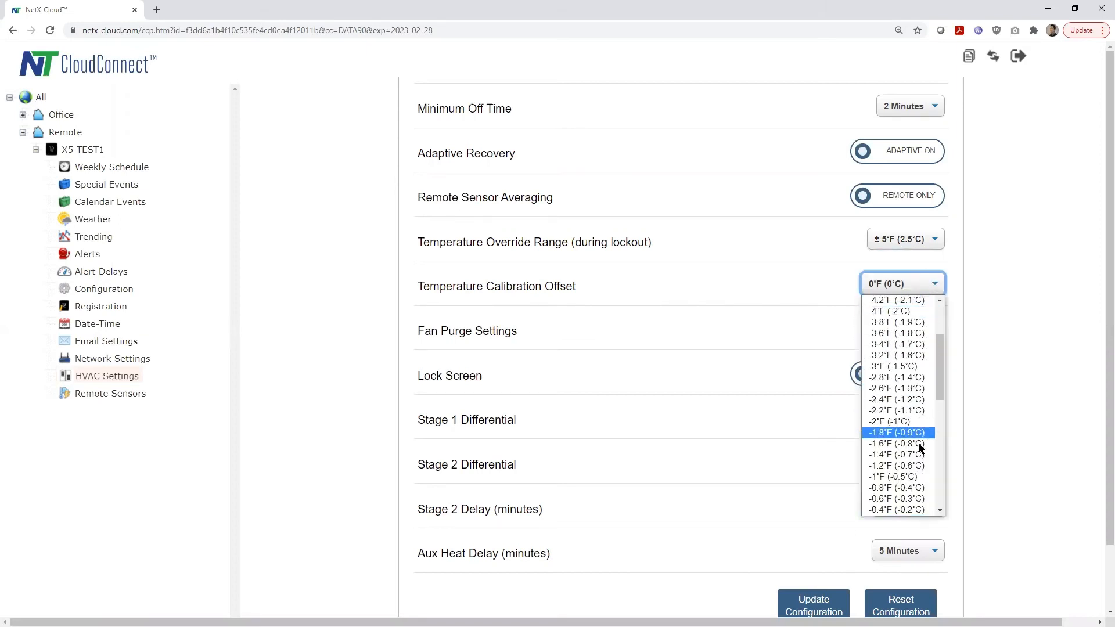
{"action": "scroll", "coordinate": [917, 482], "scroll_direction": "up", "scroll_amount": 3}
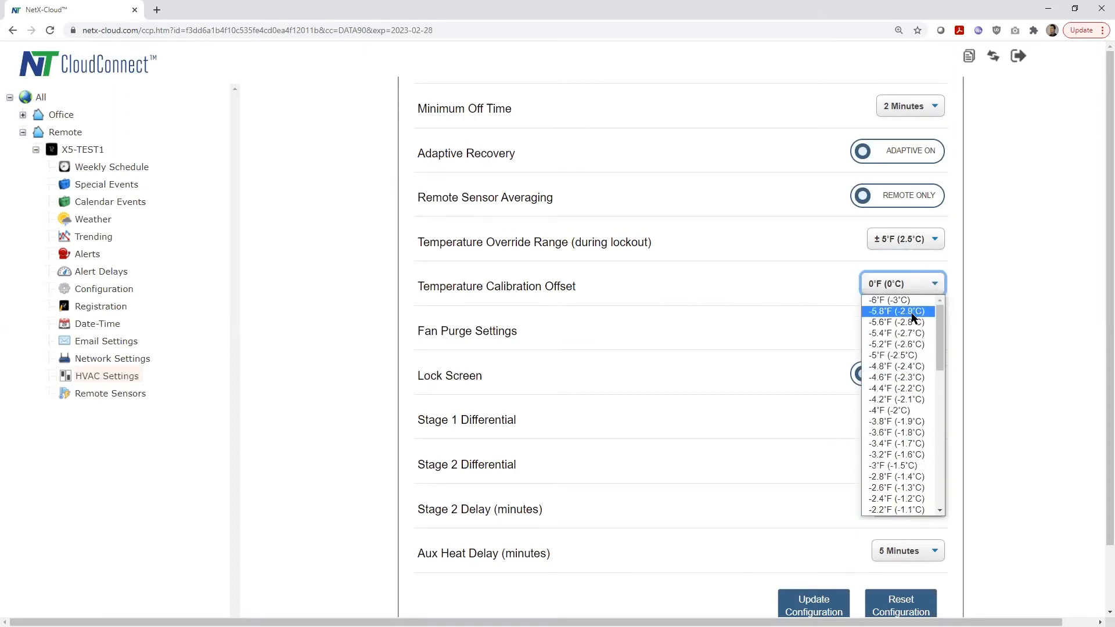
{"action": "scroll", "coordinate": [914, 459], "scroll_direction": "down", "scroll_amount": 8}
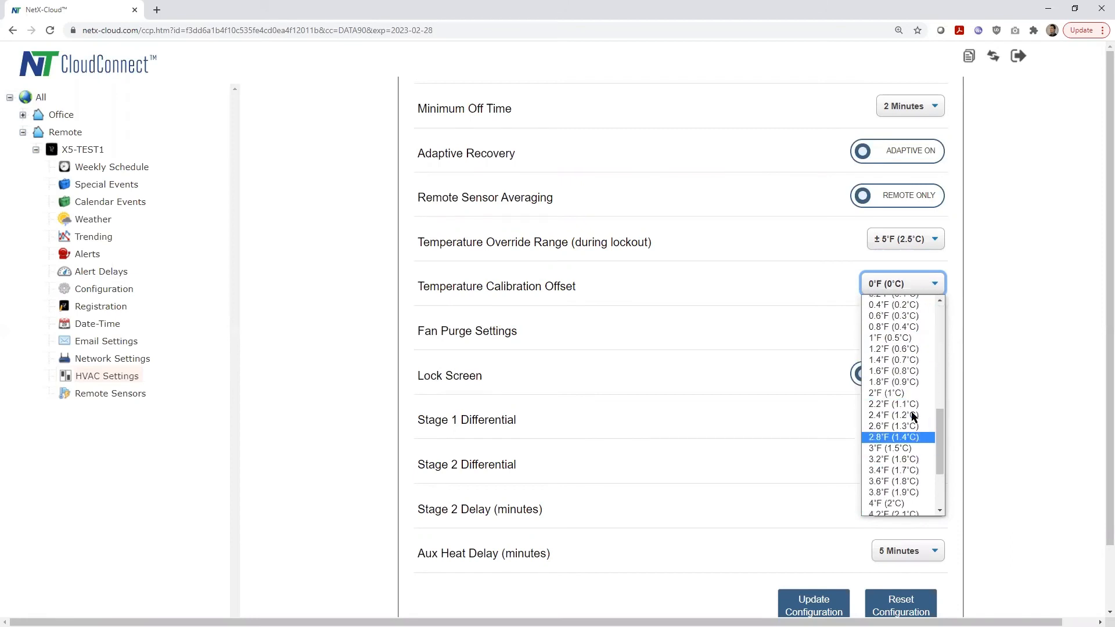
{"action": "scroll", "coordinate": [914, 382], "scroll_direction": "up", "scroll_amount": 1}
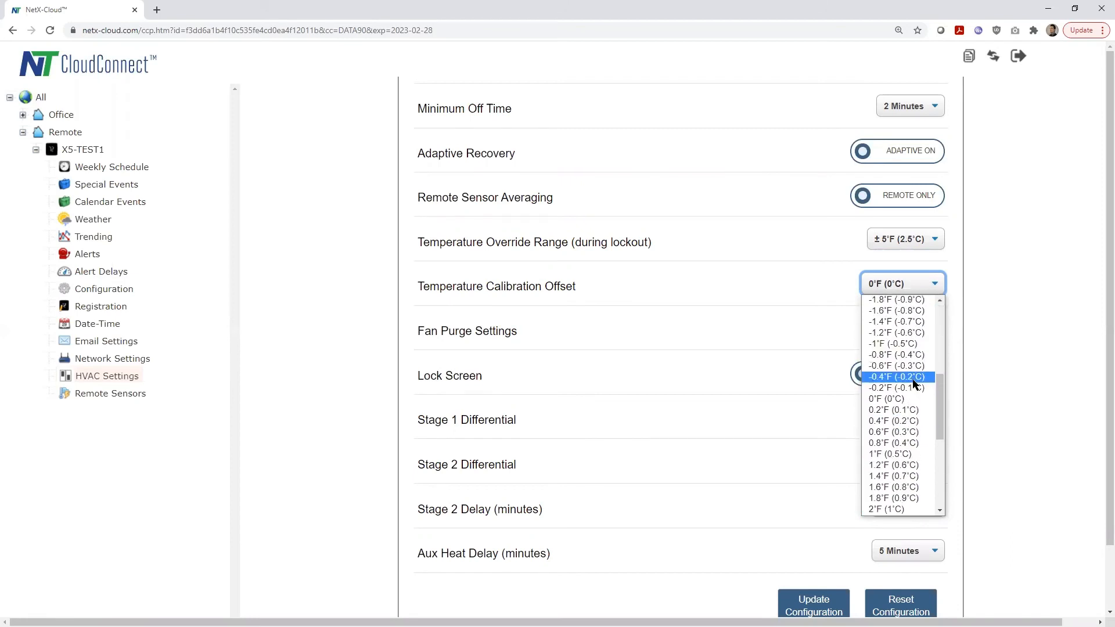
{"action": "left_click", "coordinate": [917, 401]}
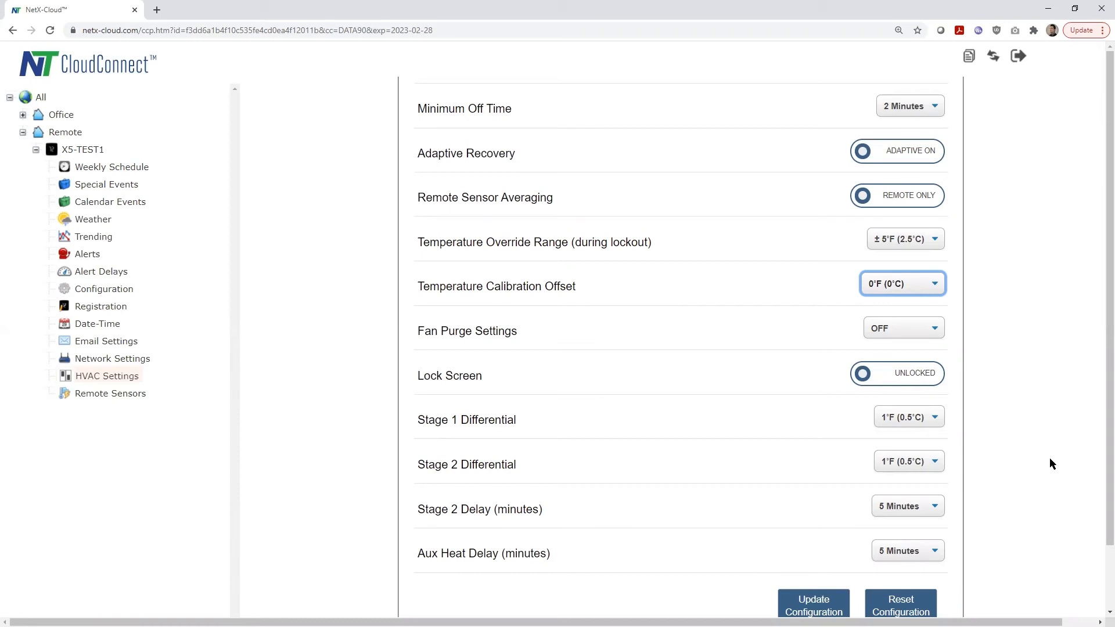
Set the Fan Purge Settings to 60 Seconds.
{"action": "left_click", "coordinate": [908, 323]}
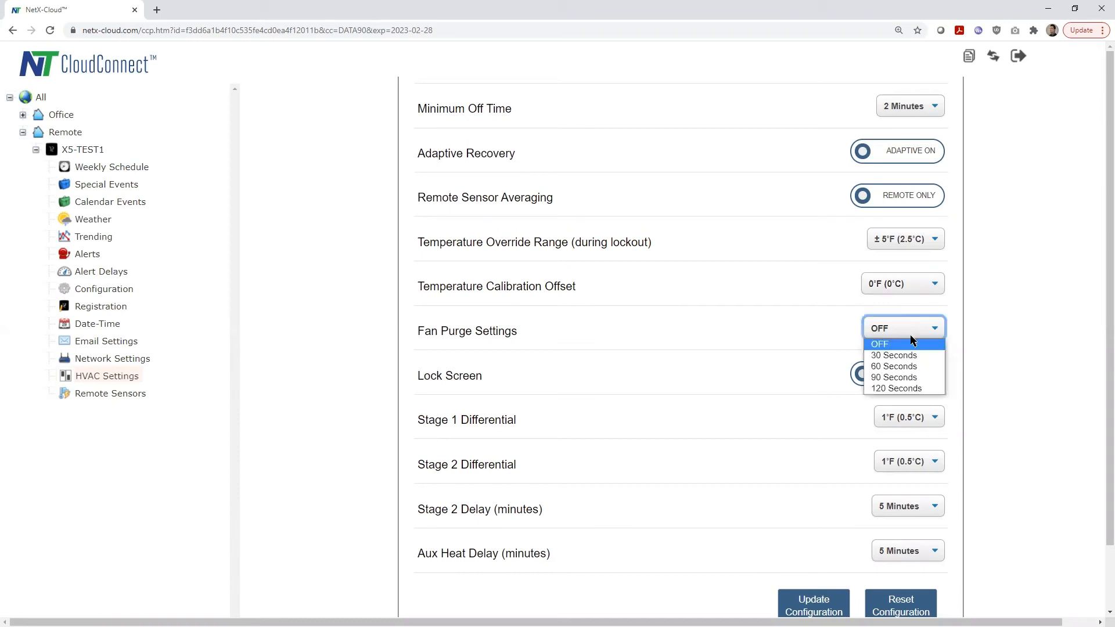
{"action": "left_click", "coordinate": [911, 369]}
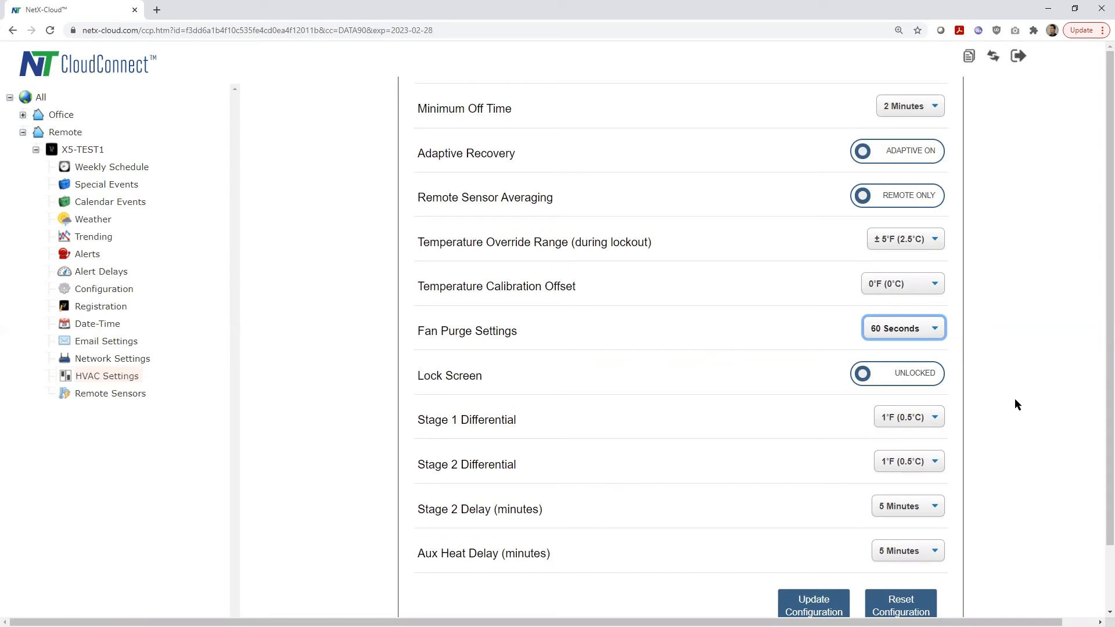
Turn Lock Screen to LOCKED and enter the four-digit Lock Code.
{"action": "left_click", "coordinate": [911, 377]}
{"action": "left_click", "coordinate": [817, 416]}
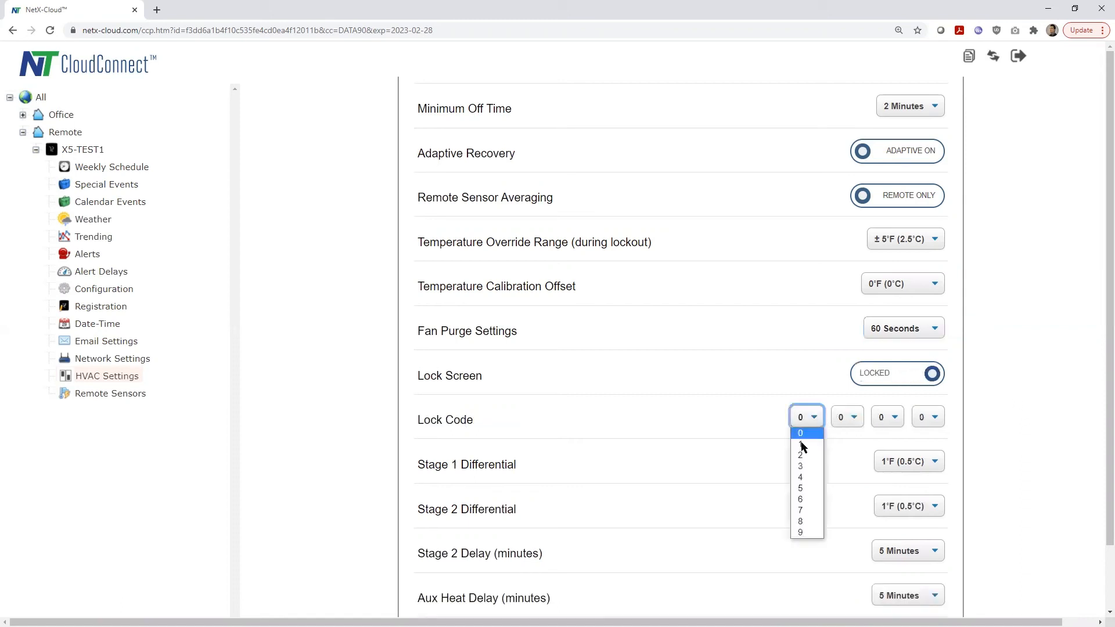
{"action": "left_click", "coordinate": [803, 444]}
{"action": "left_click", "coordinate": [843, 418]}
{"action": "left_click", "coordinate": [849, 457]}
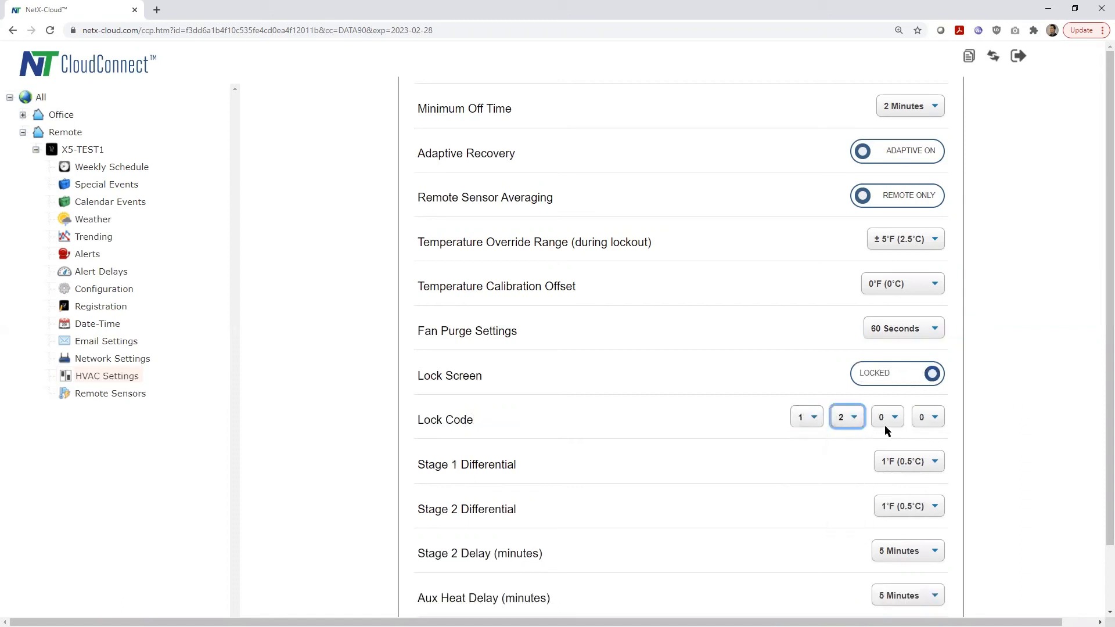
{"action": "left_click", "coordinate": [886, 418]}
{"action": "left_click", "coordinate": [881, 466]}
{"action": "left_click", "coordinate": [929, 419]}
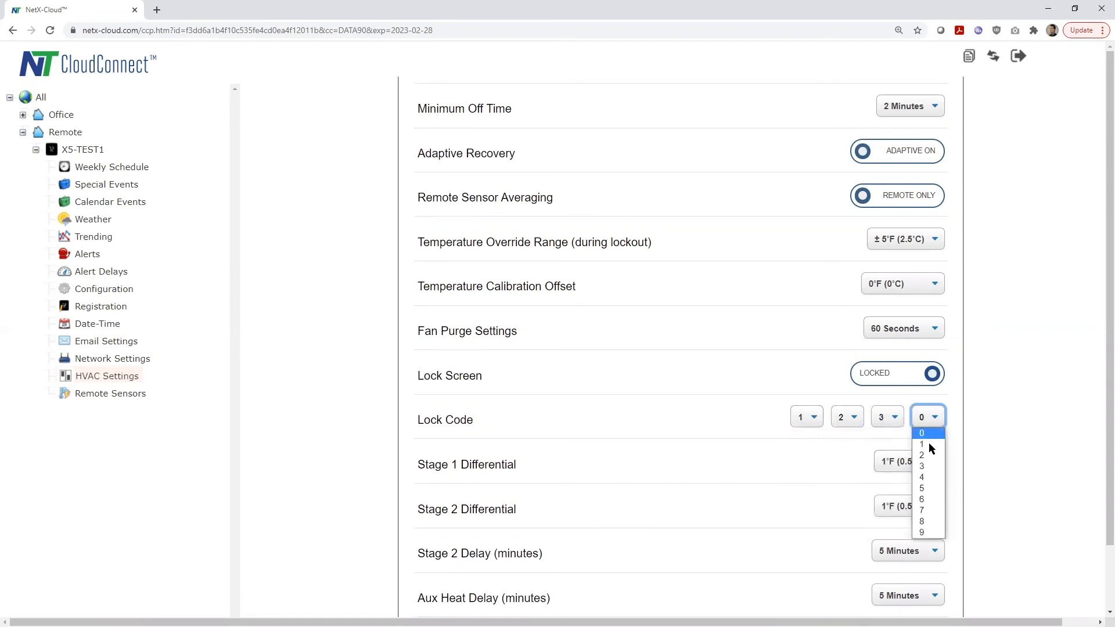
{"action": "left_click", "coordinate": [928, 478]}
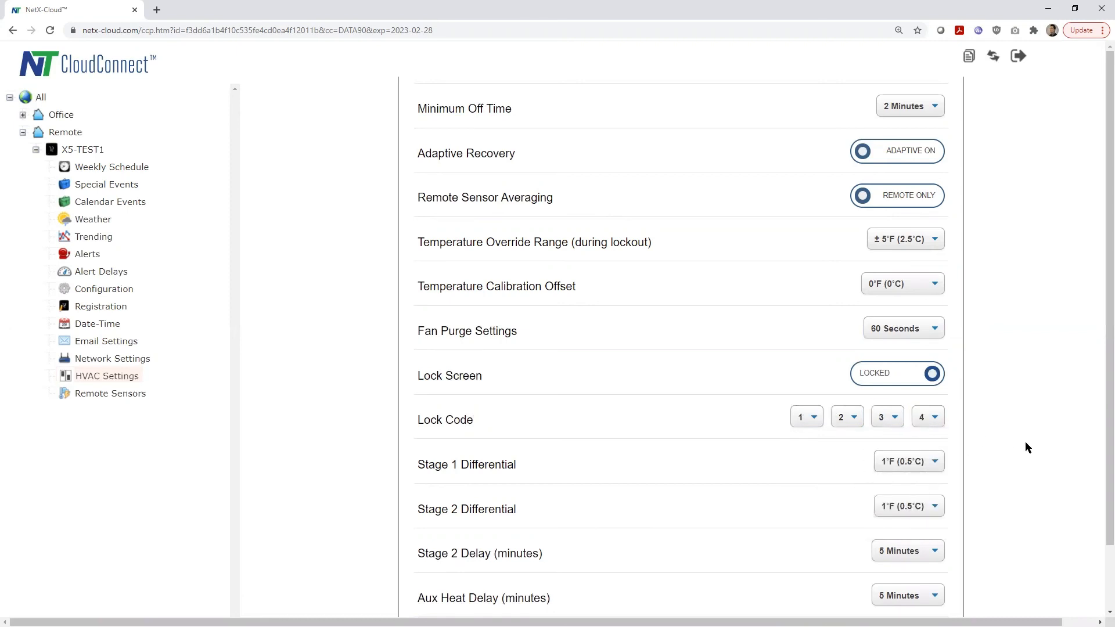
Look through the Stage 1 Differential and Stage 2 Differential options, keeping both at 1°F (0.5°C).
{"action": "scroll", "coordinate": [1025, 448], "scroll_direction": "down", "scroll_amount": 1}
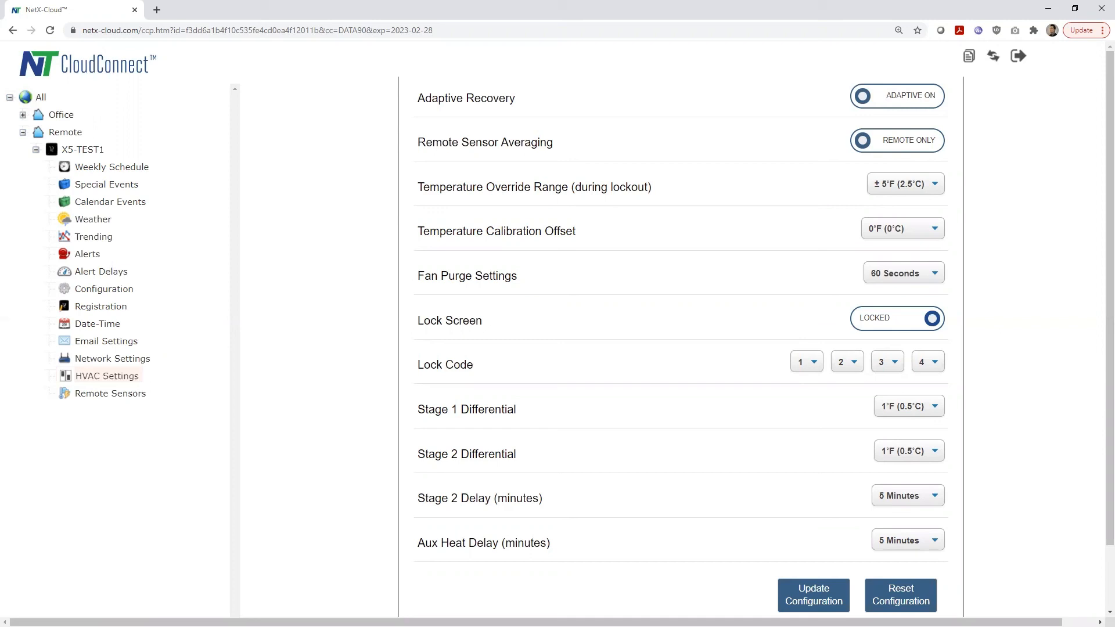
{"action": "left_click", "coordinate": [929, 403]}
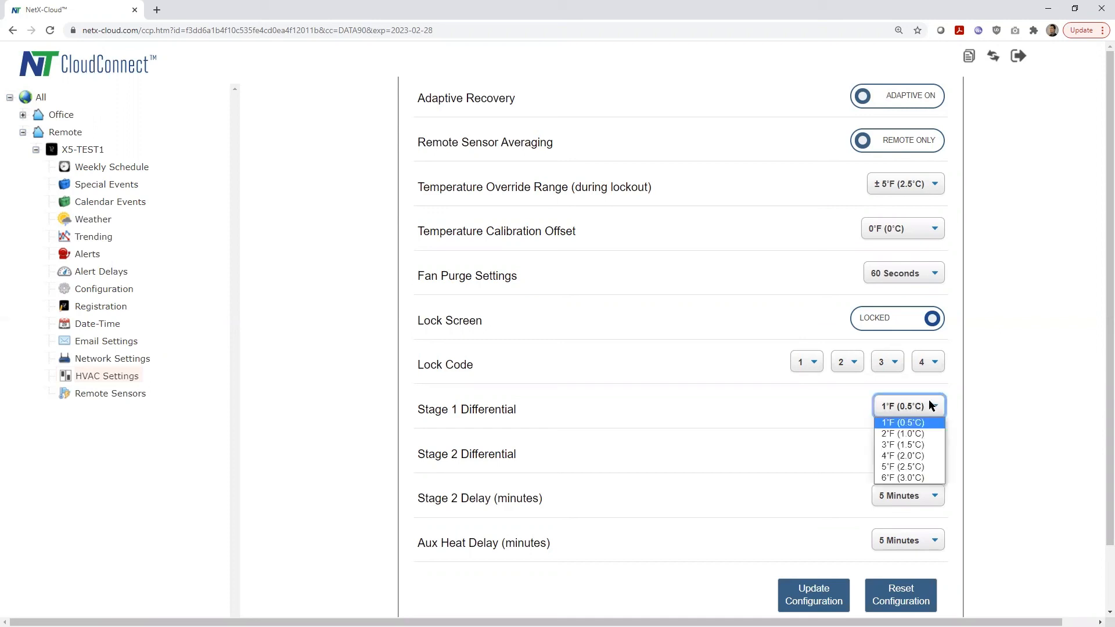
{"action": "left_click", "coordinate": [929, 400]}
{"action": "left_click", "coordinate": [936, 452]}
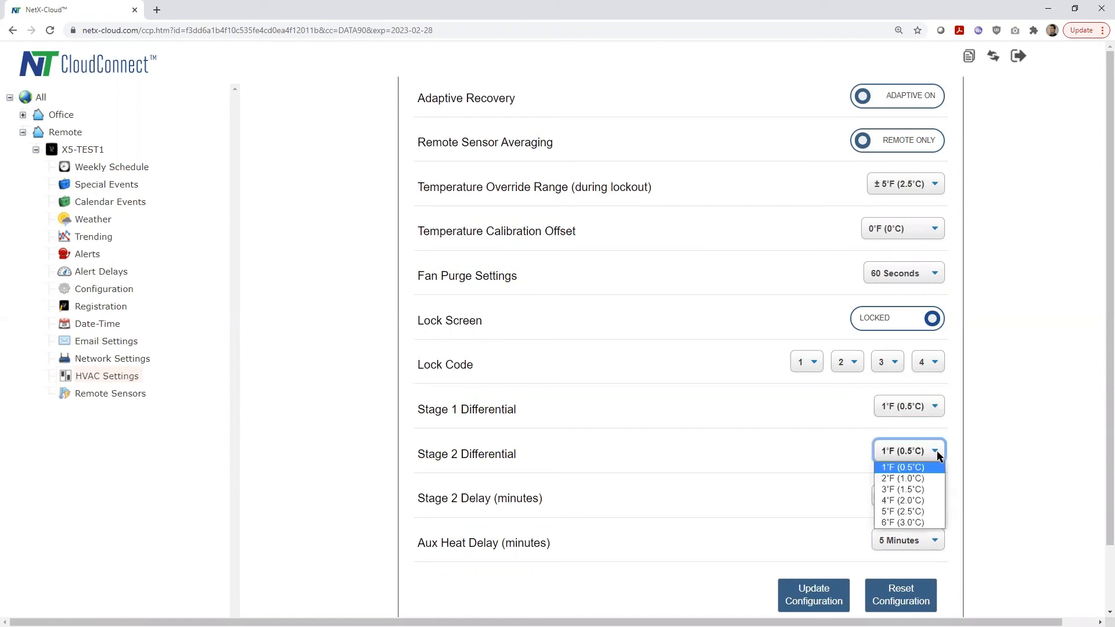
{"action": "left_click", "coordinate": [937, 453]}
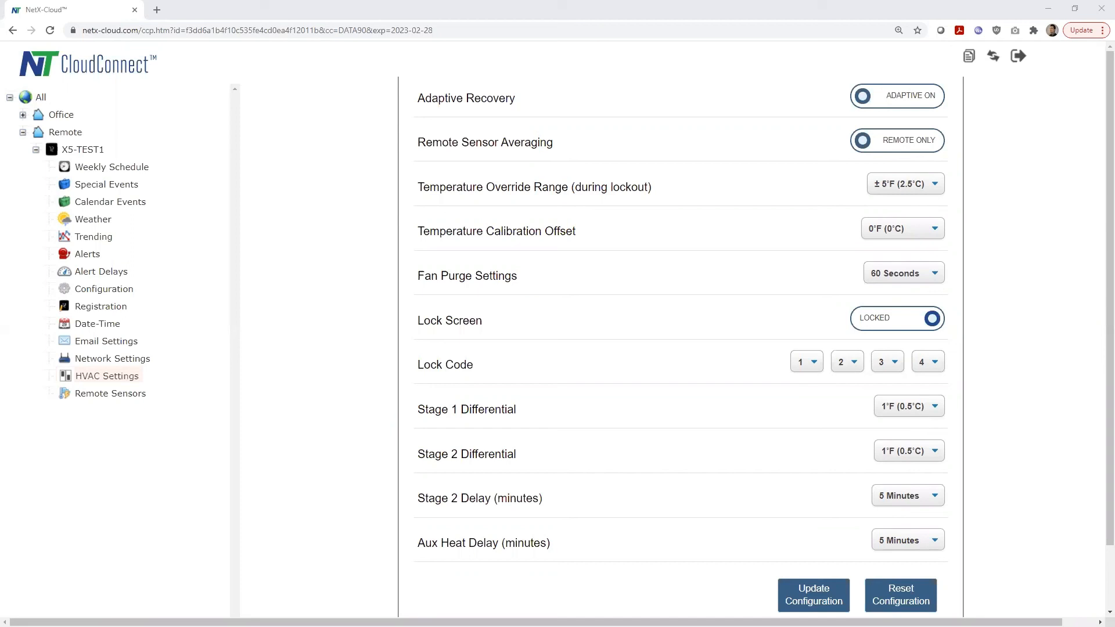
Set the Stage 2 Delay to 10 Minutes and the Aux Heat Delay to 40 Minutes, and update the configuration.
{"action": "left_click", "coordinate": [929, 499]}
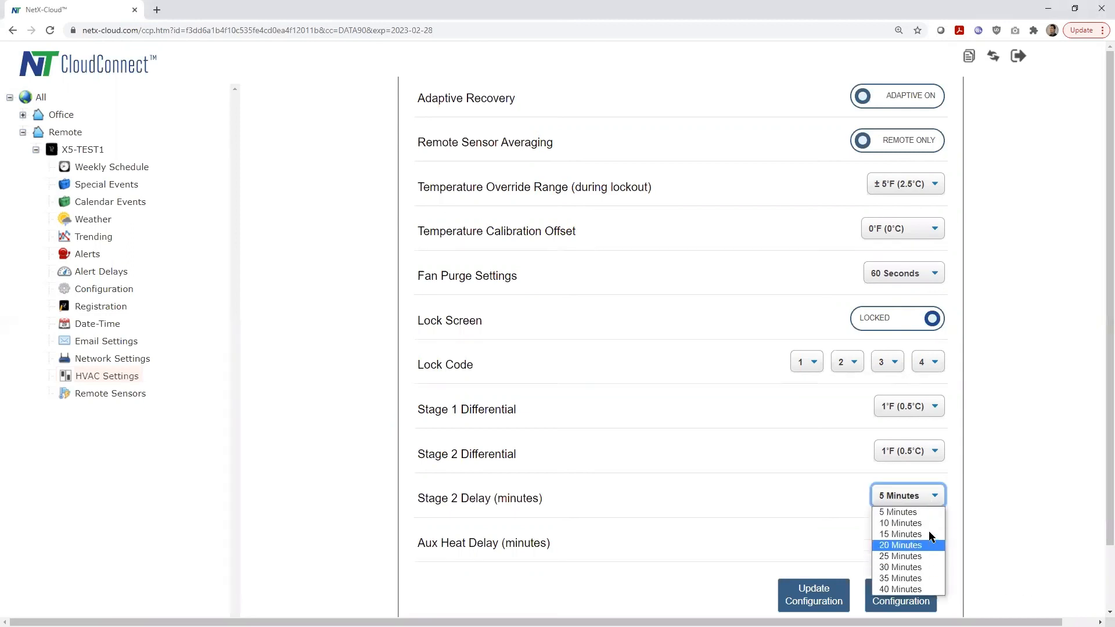
{"action": "left_click", "coordinate": [928, 523]}
{"action": "left_click", "coordinate": [926, 540]}
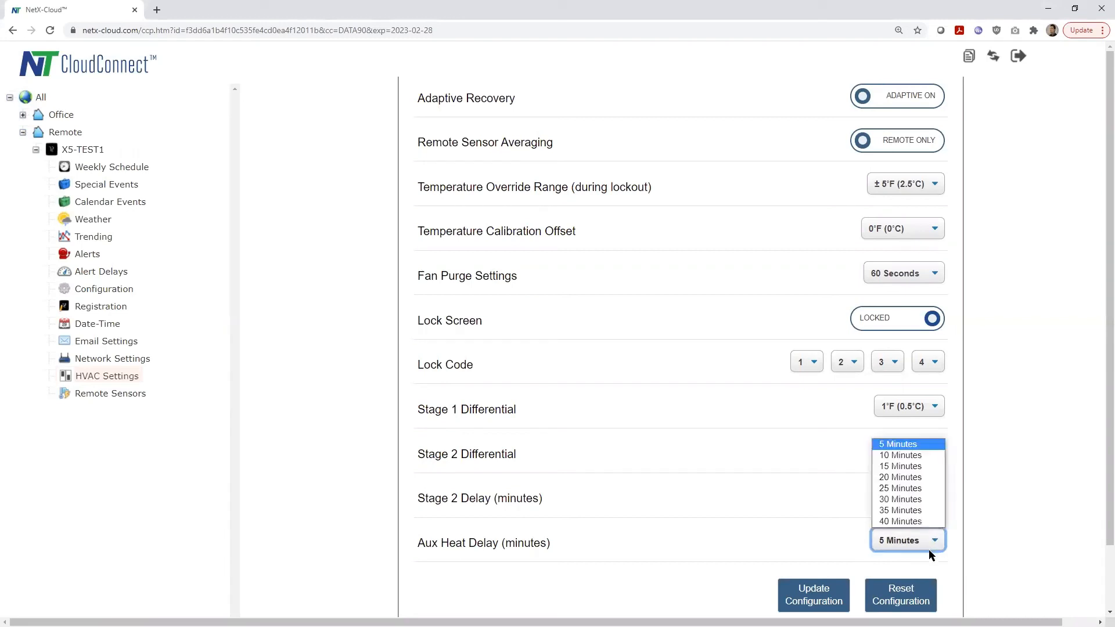
{"action": "left_click", "coordinate": [922, 522]}
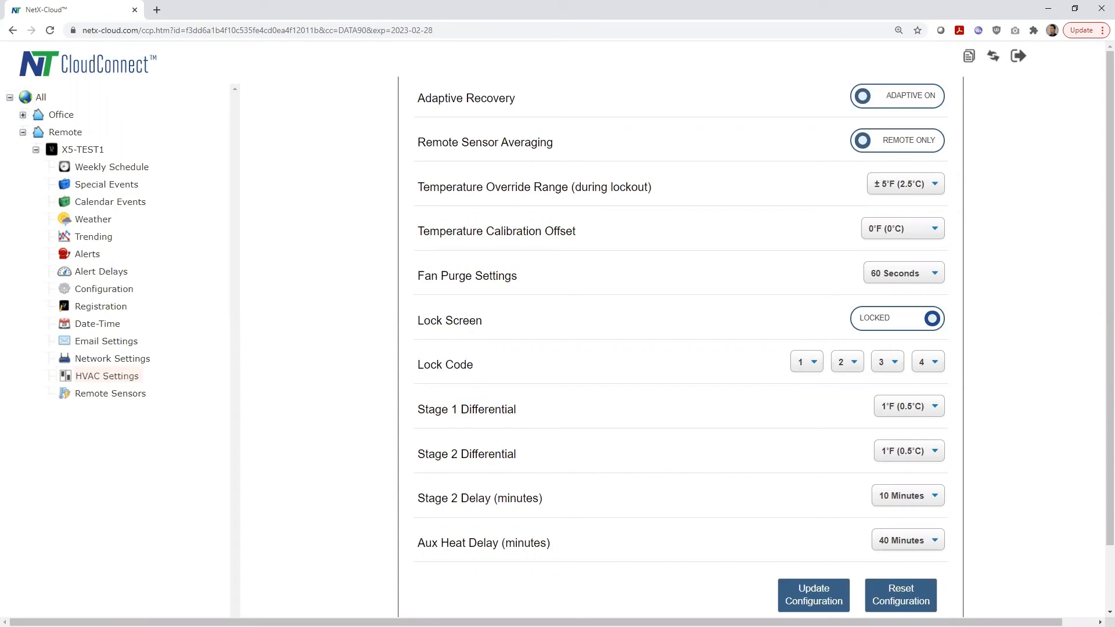
{"action": "left_click", "coordinate": [813, 593]}
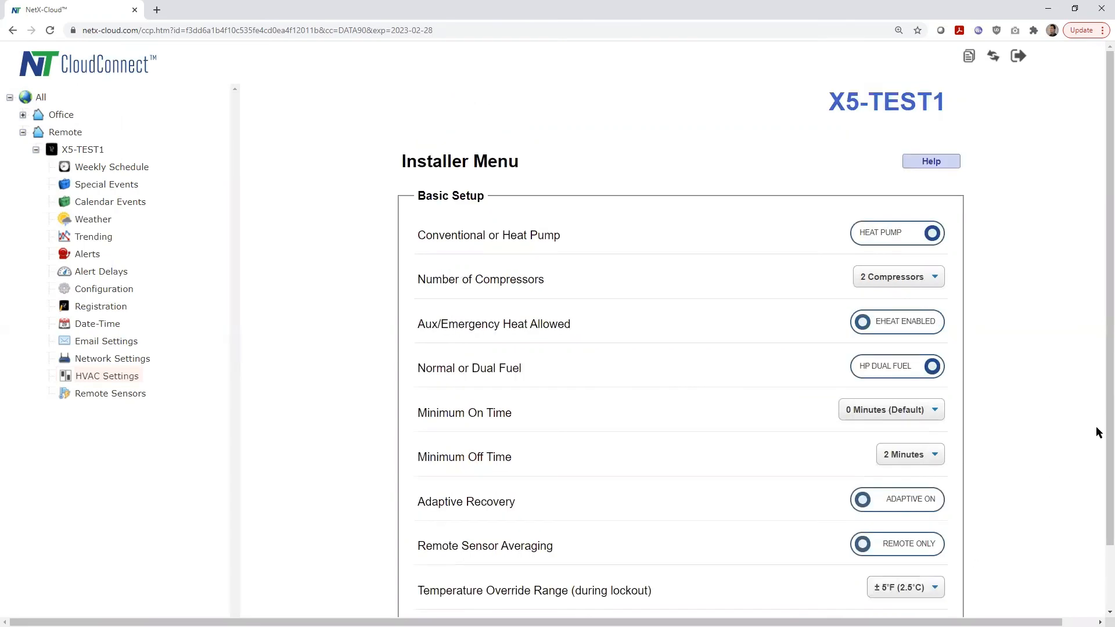
Switch Lock Screen back to UNLOCKED and reset the thermostat's configuration.
{"action": "scroll", "coordinate": [1071, 415], "scroll_direction": "down", "scroll_amount": 8}
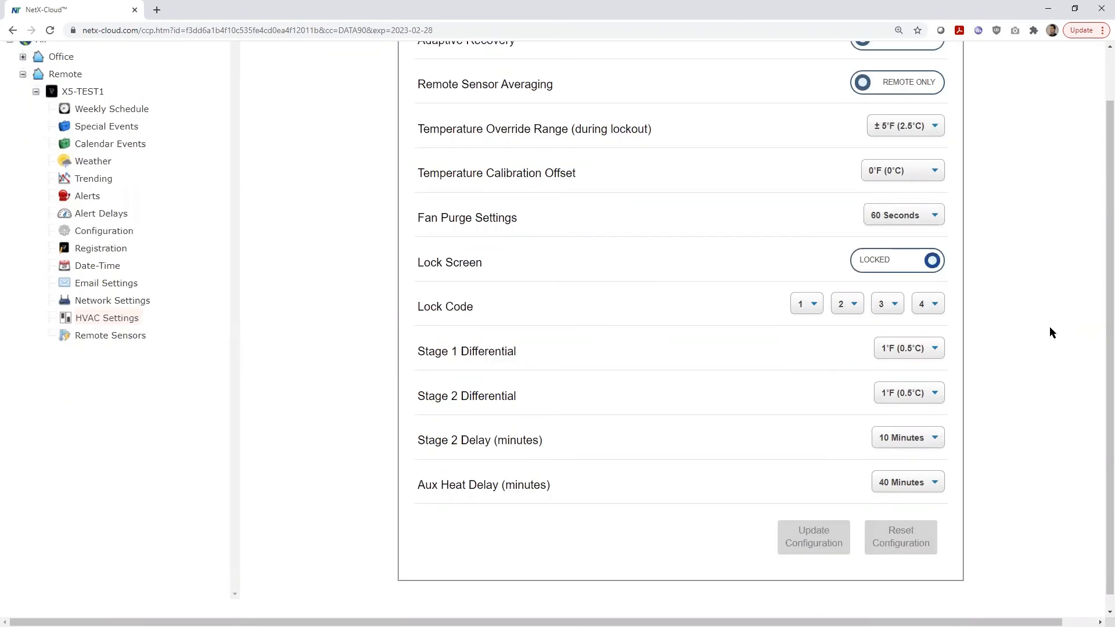
{"action": "left_click", "coordinate": [908, 254]}
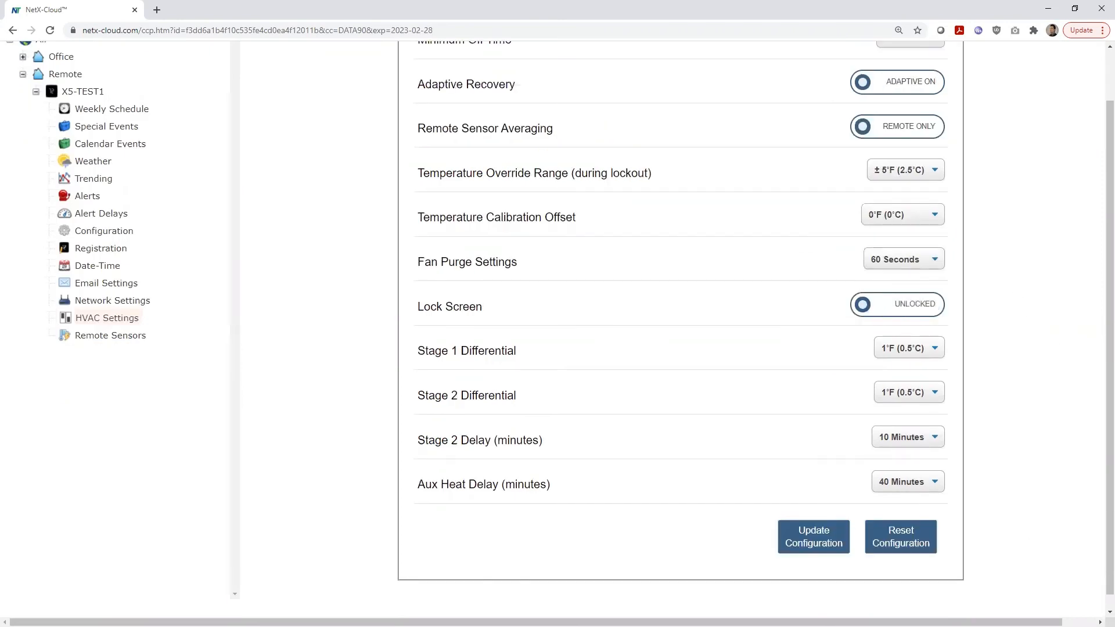
{"action": "left_click", "coordinate": [905, 544]}
{"action": "scroll", "coordinate": [1051, 532], "scroll_direction": "down", "scroll_amount": 5}
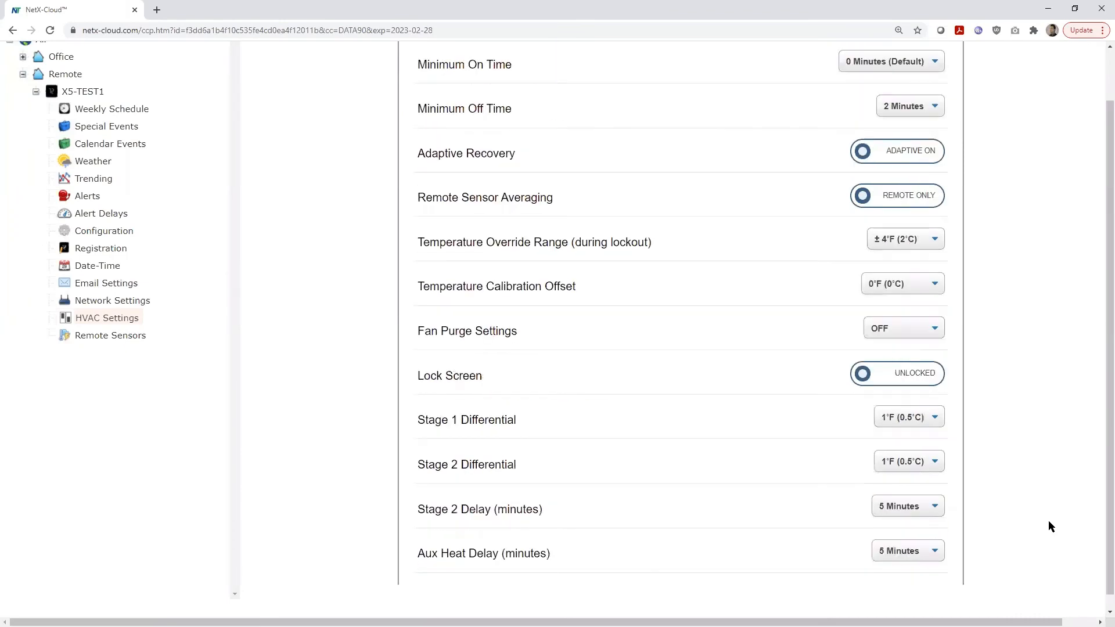